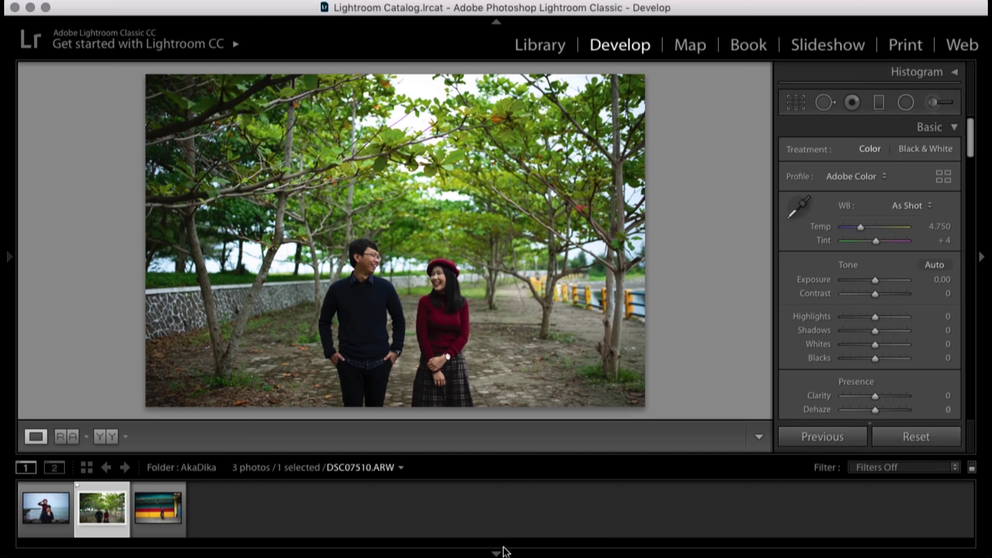
Hide the filmstrip; set Exposure +0.35, Contrast −25, Highlights −69, Shadows +32, Whites −59, Blacks −17.
click(497, 553)
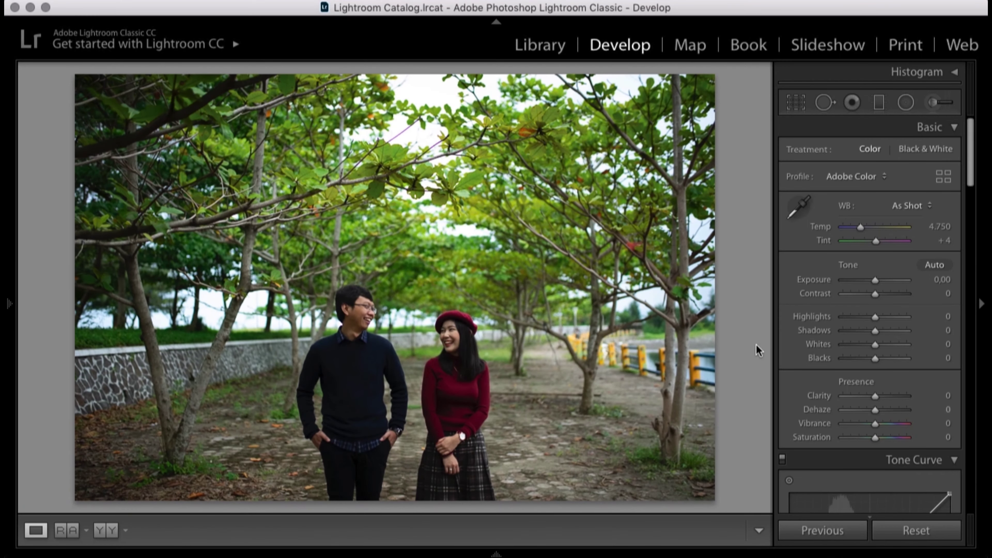
mouse_move(875, 280)
mouse_down()
mouse_move(864, 316)
mouse_move(850, 320)
mouse_move(885, 336)
mouse_up()
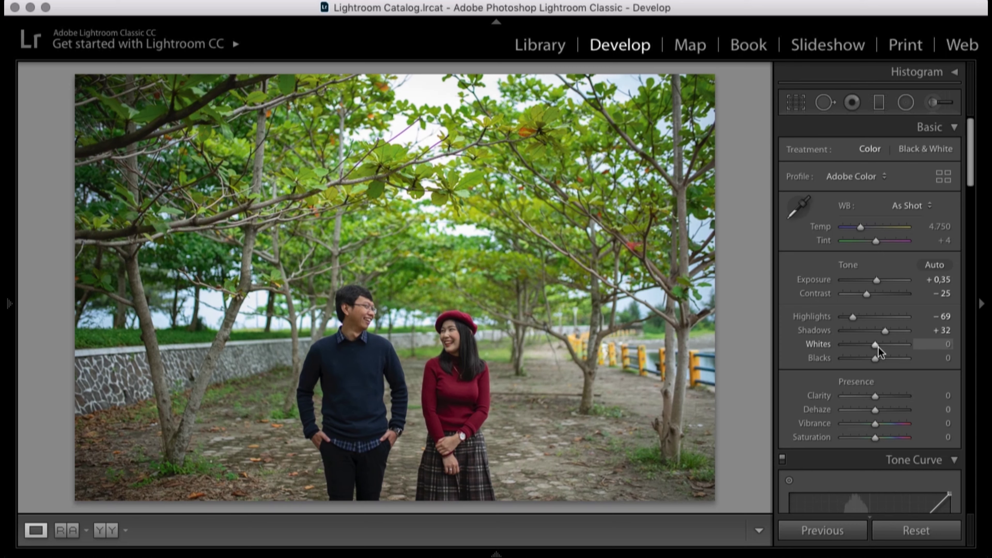
drag(877, 349, 859, 344)
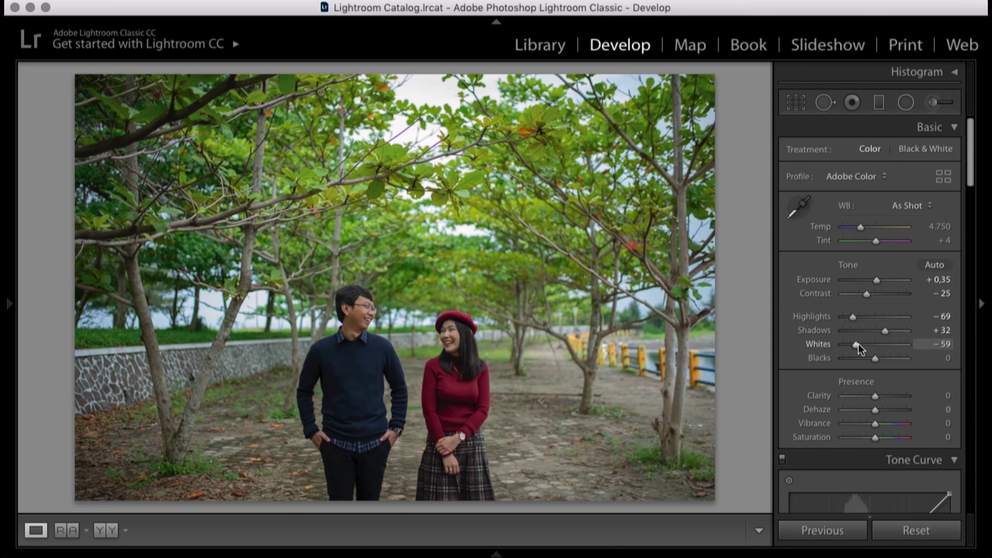
drag(876, 360, 869, 363)
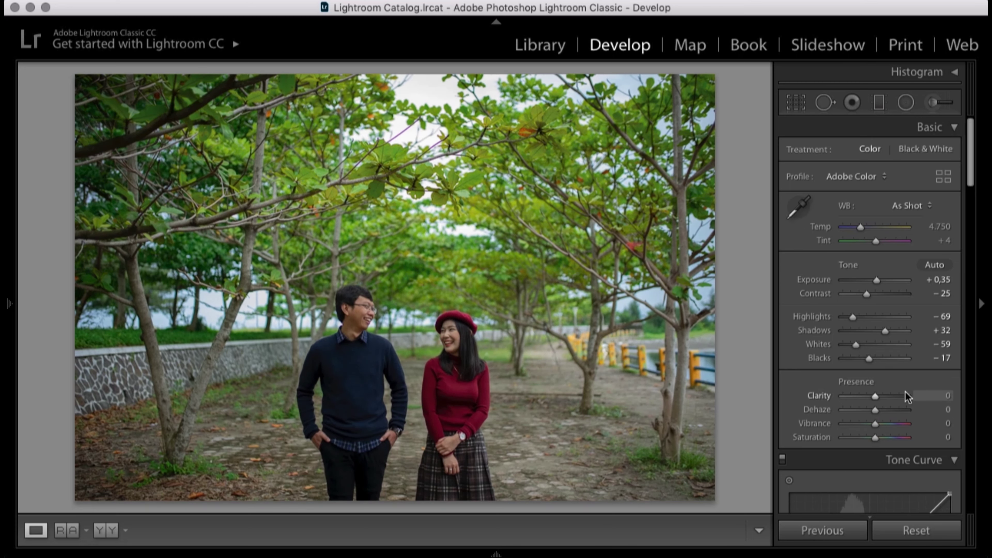
scroll(895, 427, down, 5)
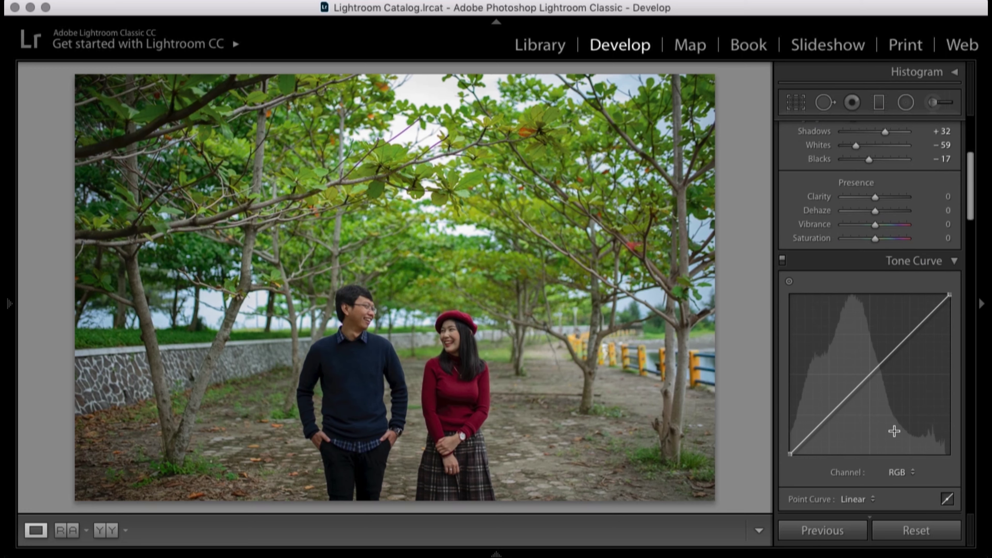
scroll(894, 431, up, 5)
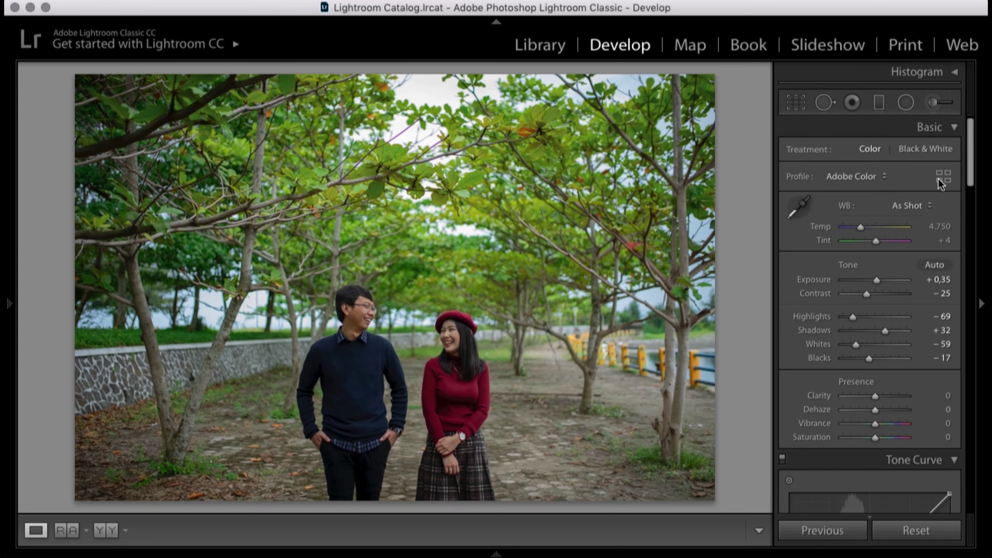
Apply the Pro - Ciné Green creative profile from the Profile Browser.
click(944, 177)
scroll(930, 237, down, 5)
scroll(929, 237, down, 5)
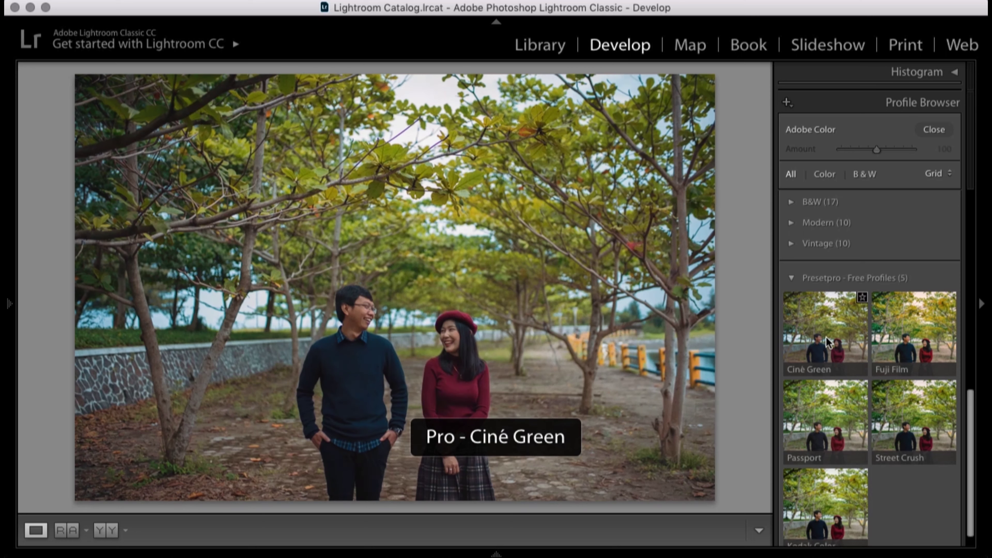
click(828, 342)
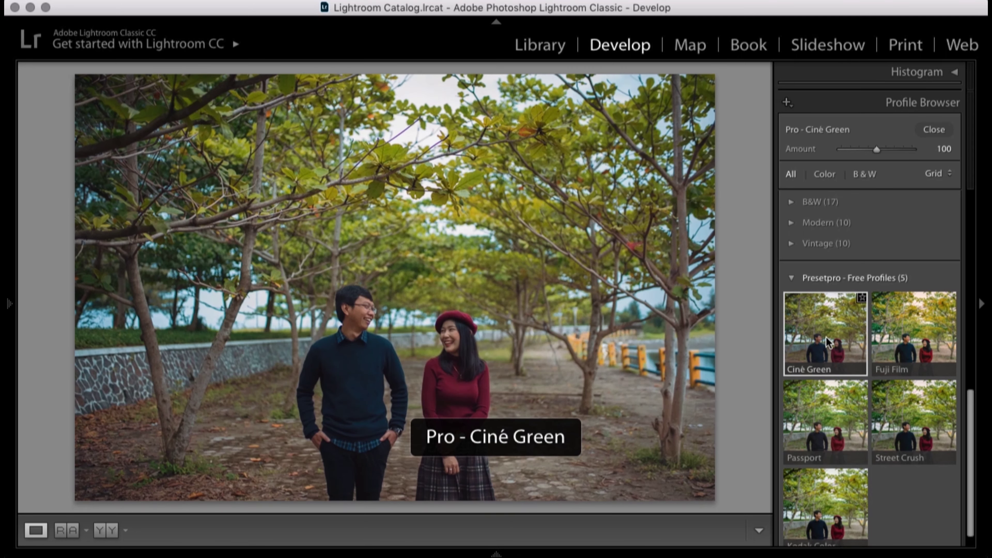
click(934, 130)
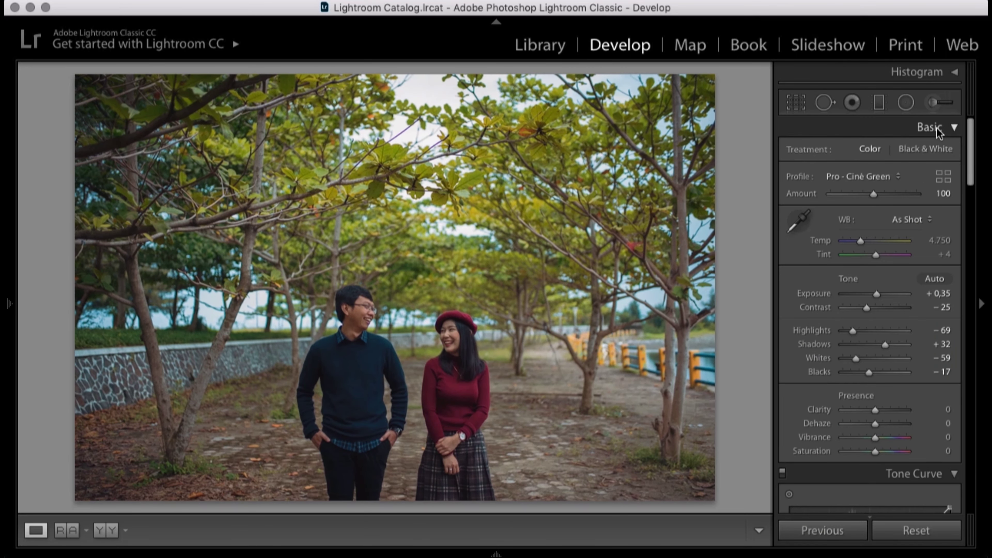
Set the white balance to temperature 5.200 and tint 0.
click(942, 240)
text(5.200)
key(Return)
click(943, 255)
text(0)
key(Return)
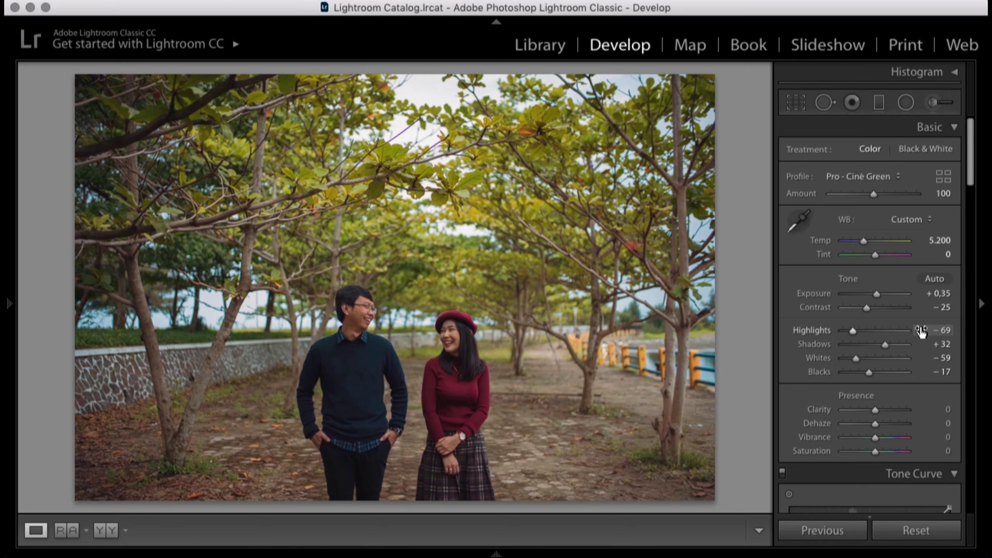
scroll(948, 421, down, 1)
Fade the tone curve by raising the black point, dipping a shadow point and lifting the midtones.
scroll(948, 421, down, 1)
scroll(949, 434, down, 3)
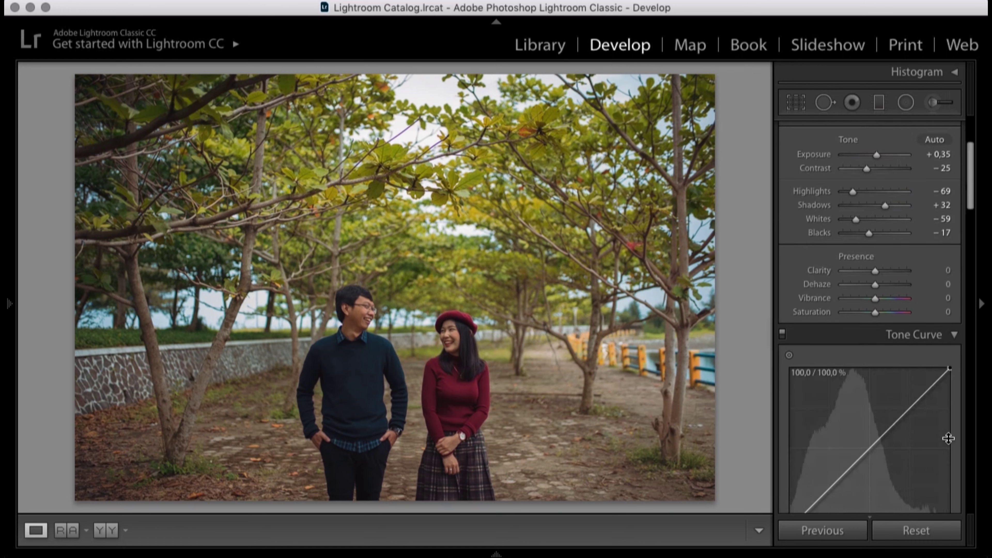
scroll(949, 439, down, 5)
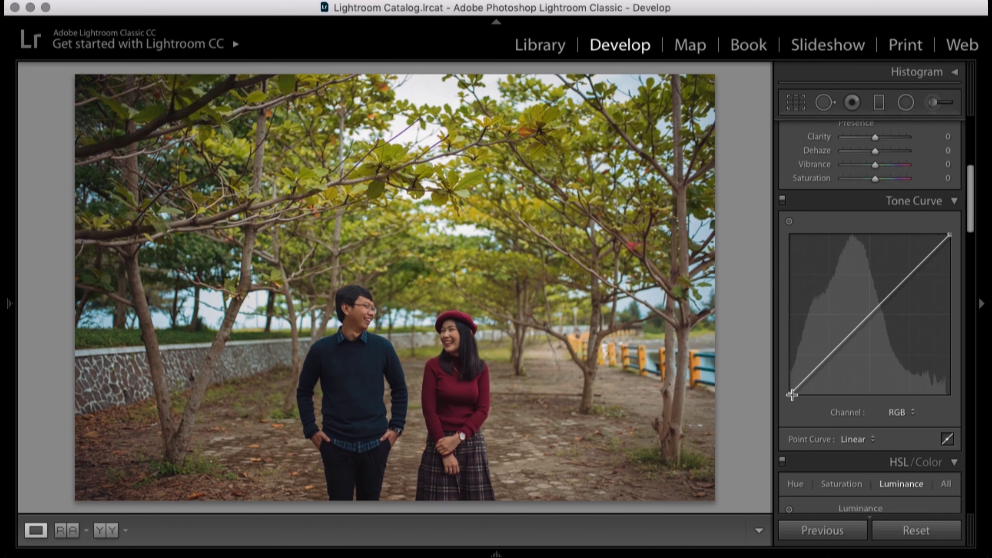
drag(792, 394, 788, 378)
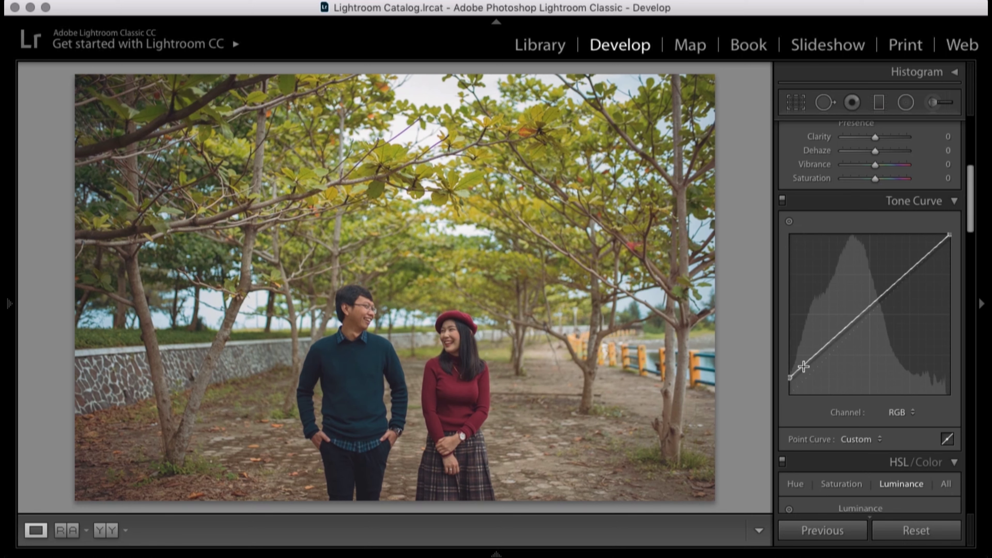
drag(825, 349, 830, 351)
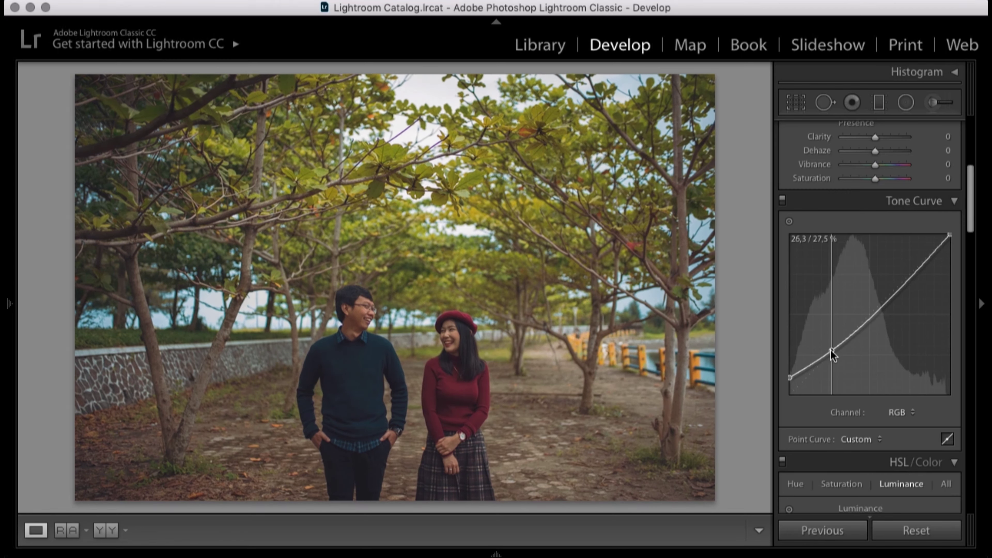
drag(833, 353, 831, 352)
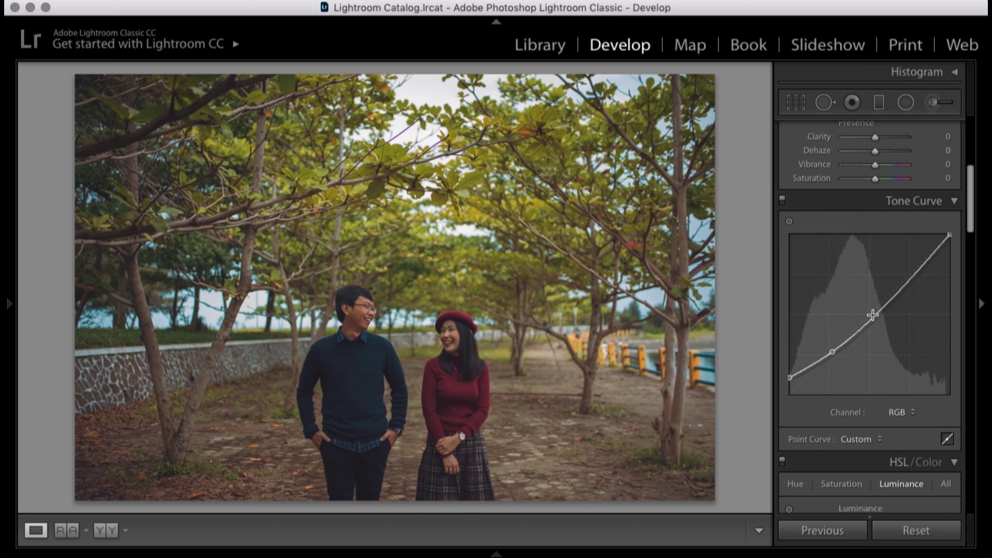
drag(872, 315, 875, 310)
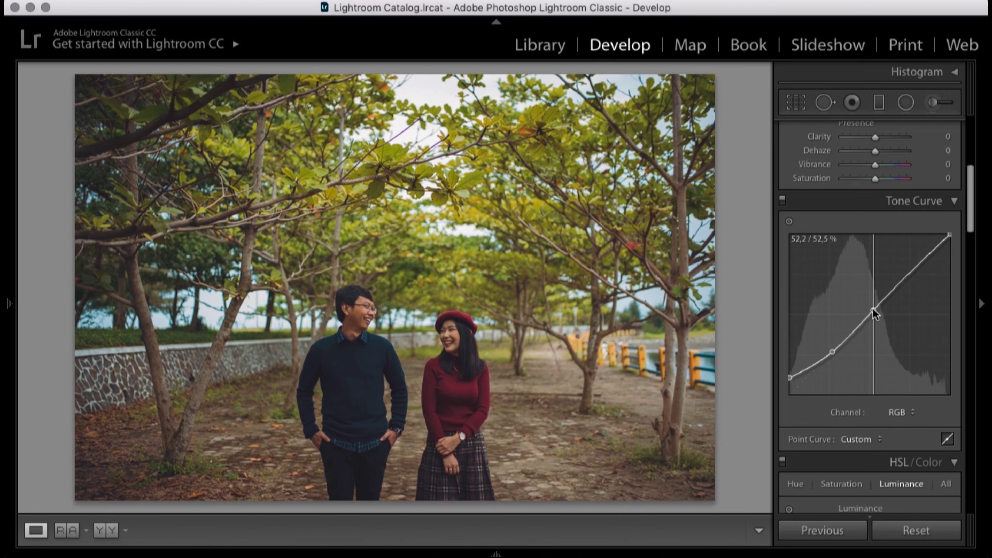
scroll(840, 391, down, 3)
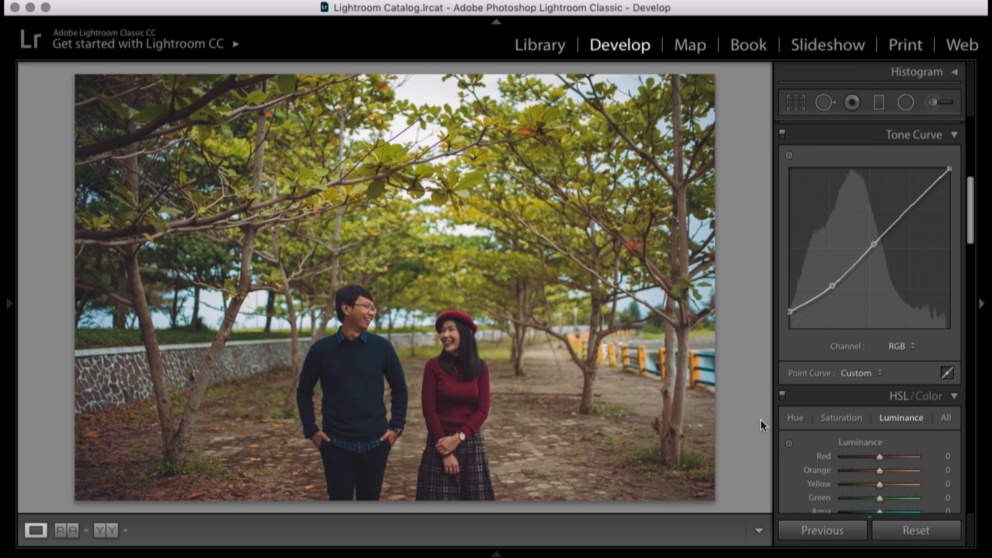
Shift the HSL hues to Orange −1, Yellow +7 and Green −48.
click(794, 419)
scroll(794, 447, down, 3)
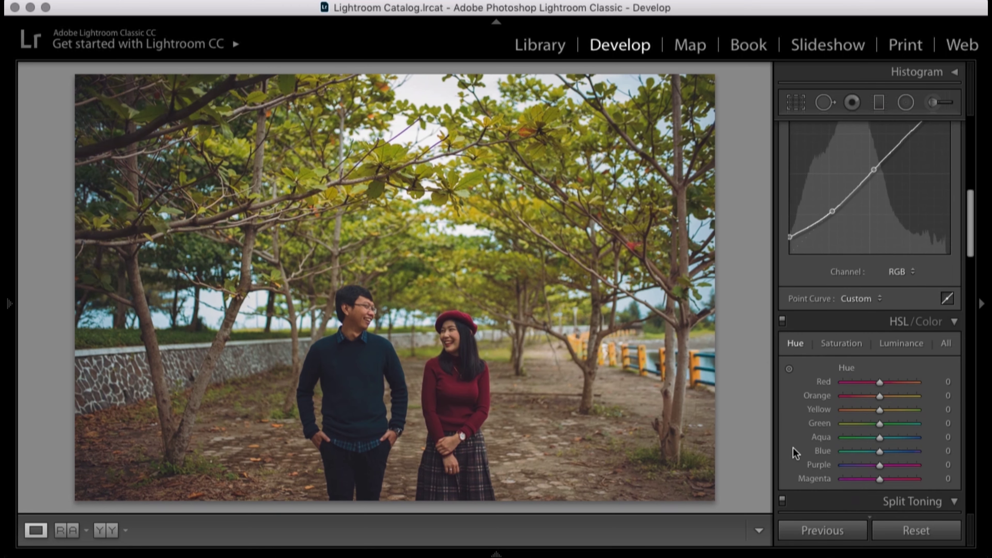
scroll(793, 449, up, 1)
drag(880, 426, 886, 425)
double_click(821, 427)
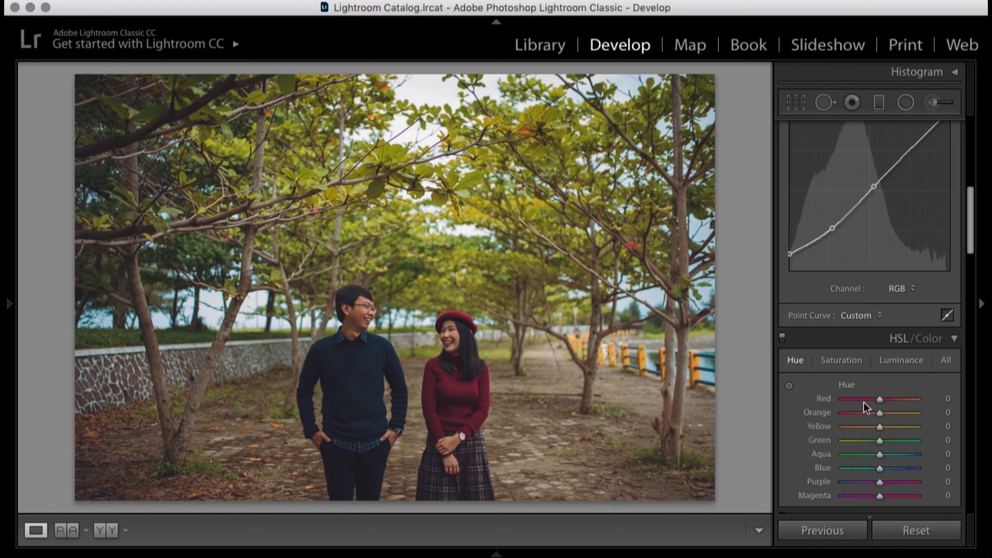
click(902, 361)
click(797, 360)
mouse_move(880, 415)
mouse_down()
mouse_move(824, 415)
mouse_move(879, 415)
mouse_up()
drag(884, 432, 856, 443)
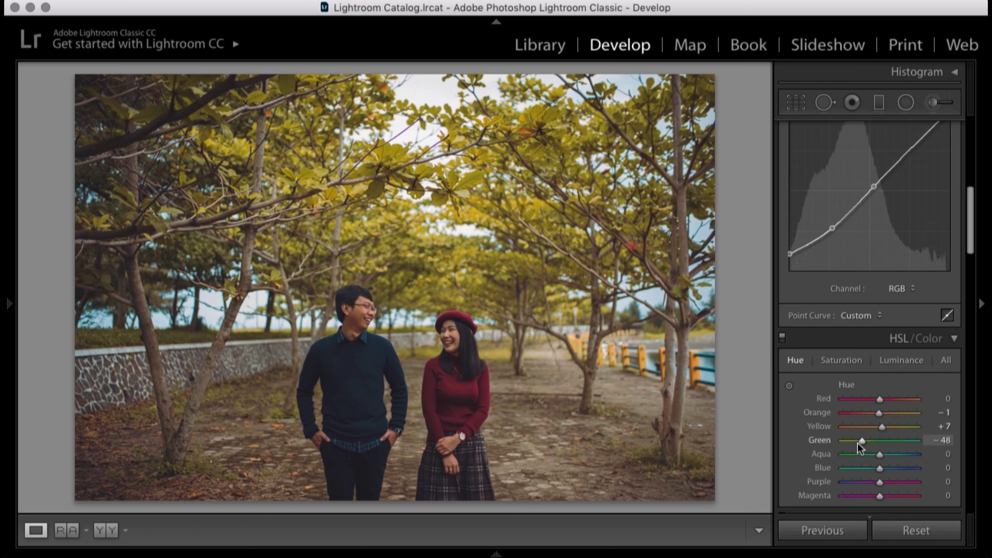
click(841, 360)
click(899, 361)
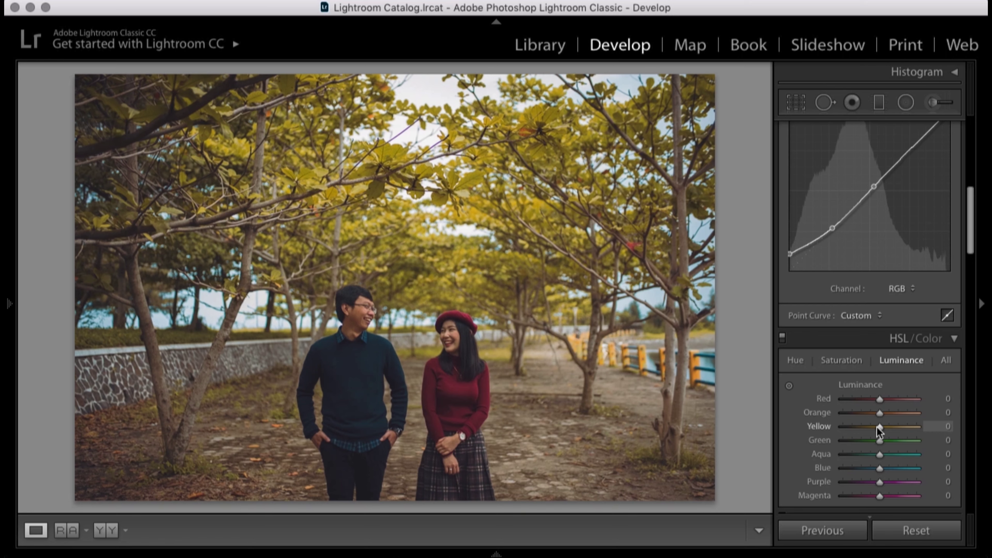
Raise HSL luminance for Red +11, Orange +14 and Yellow +31.
drag(881, 399, 884, 399)
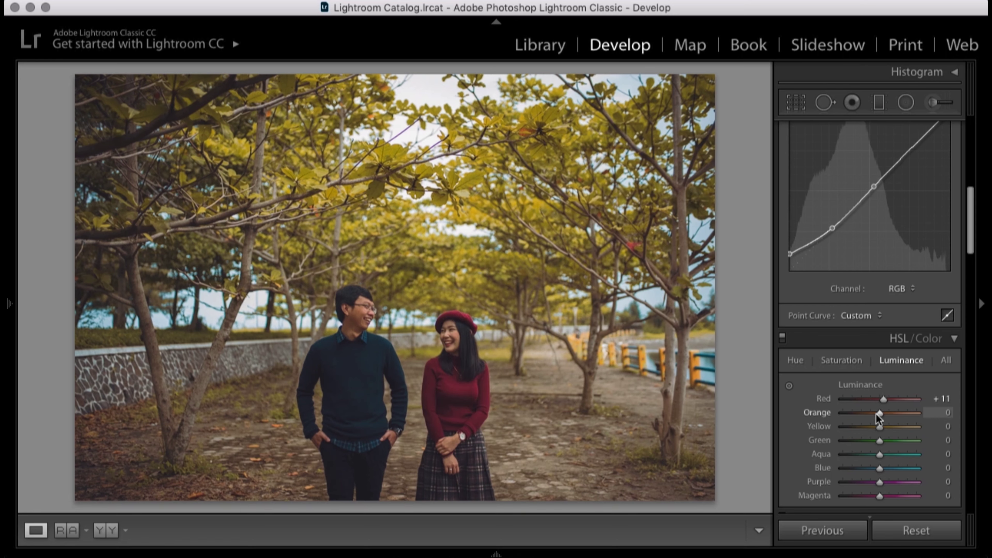
drag(882, 414, 887, 414)
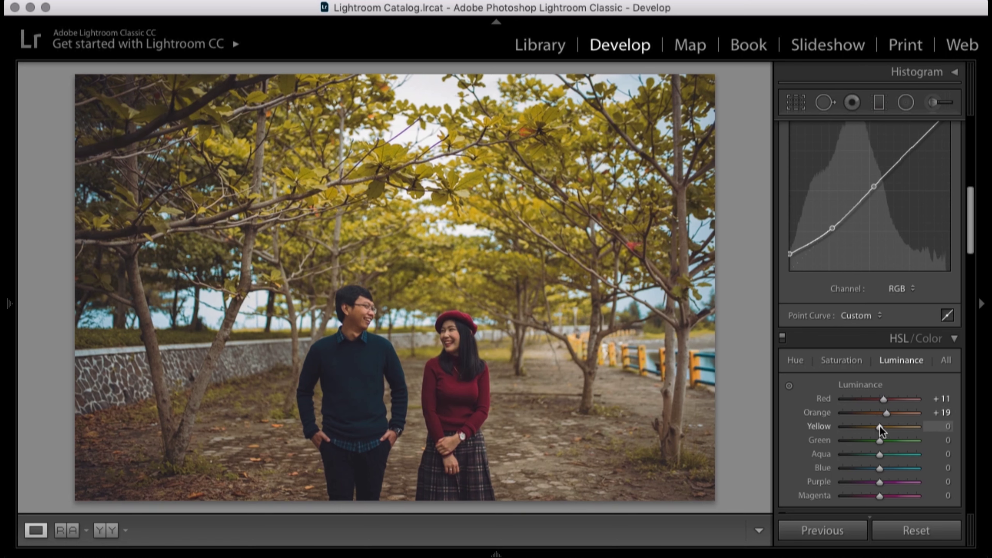
drag(880, 427, 894, 429)
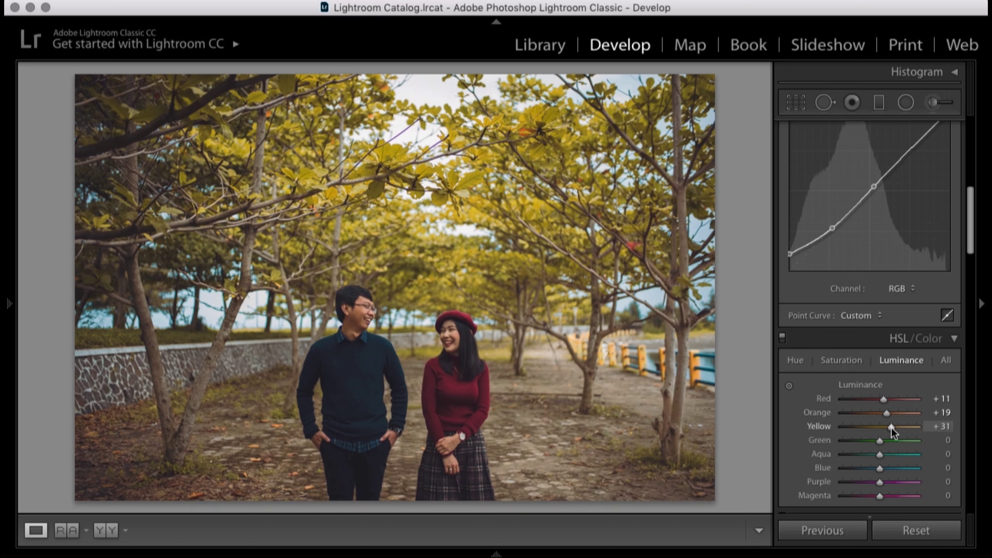
Lower HSL saturation to Yellow −14, Green −53 and Aqua −100.
click(849, 361)
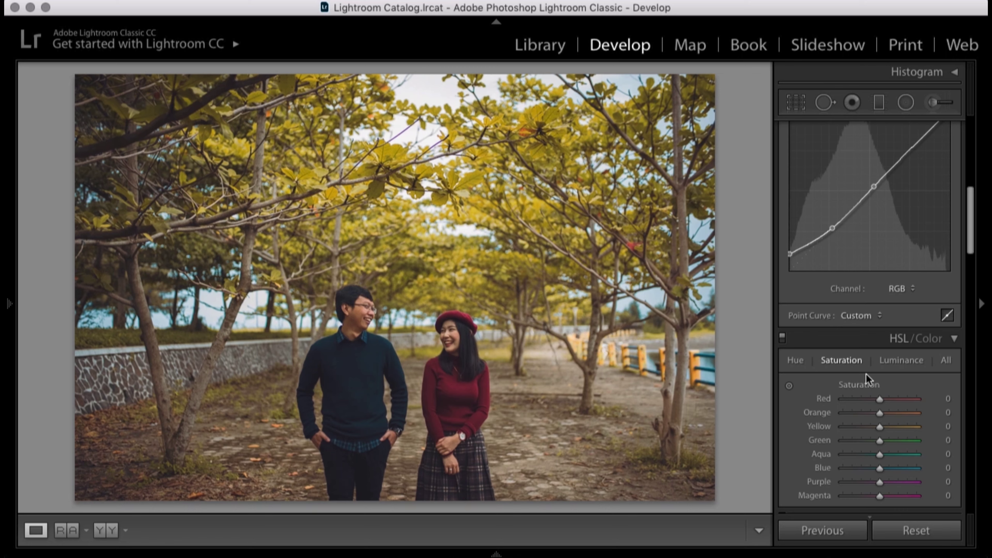
drag(880, 427, 875, 429)
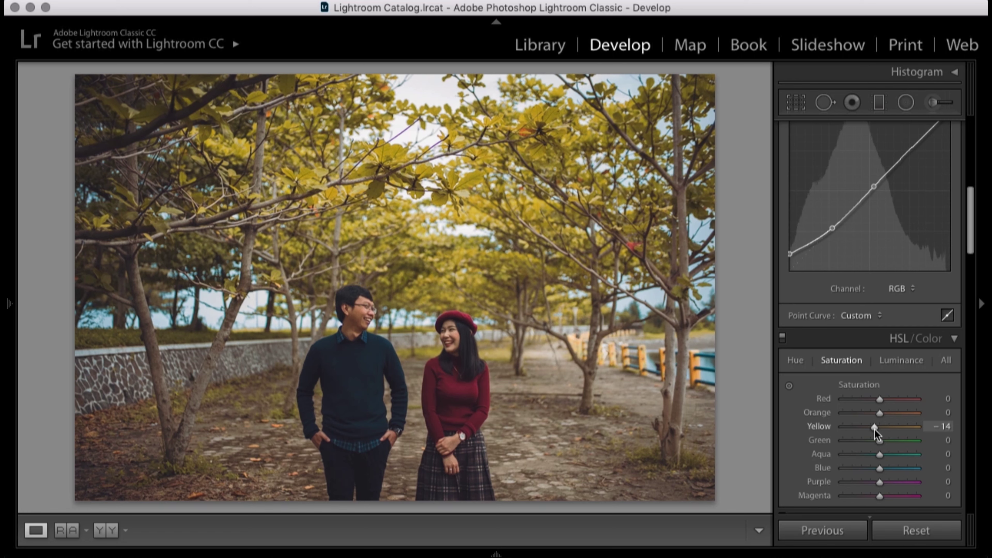
drag(880, 441, 861, 441)
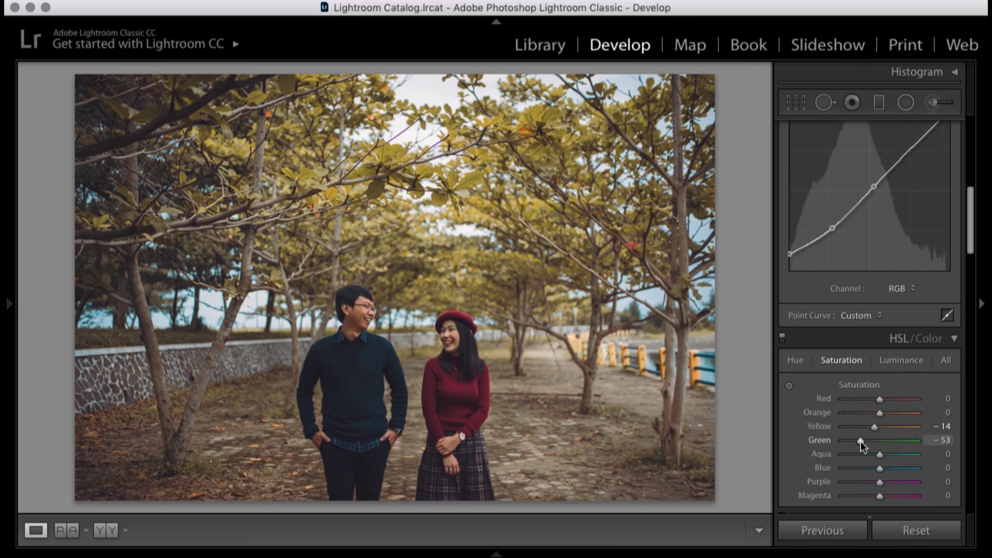
mouse_move(879, 455)
mouse_down()
mouse_move(842, 454)
mouse_move(859, 469)
mouse_up()
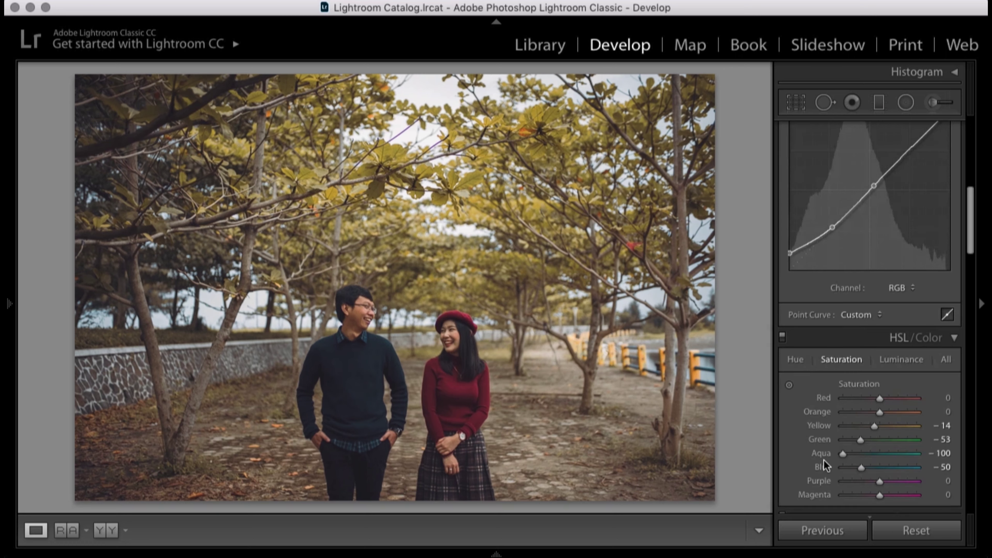
Add a post-crop vignette: Amount −22, Midpoint 32, Roundness +66, Feather 51.
scroll(824, 460, down, 5)
scroll(797, 462, down, 5)
scroll(797, 463, down, 2)
scroll(797, 463, down, 5)
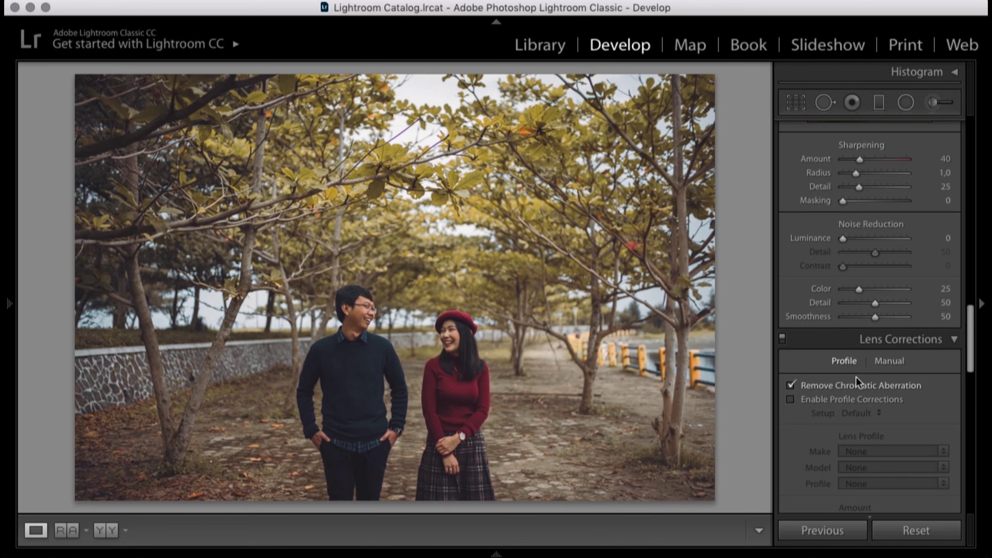
scroll(835, 408, down, 3)
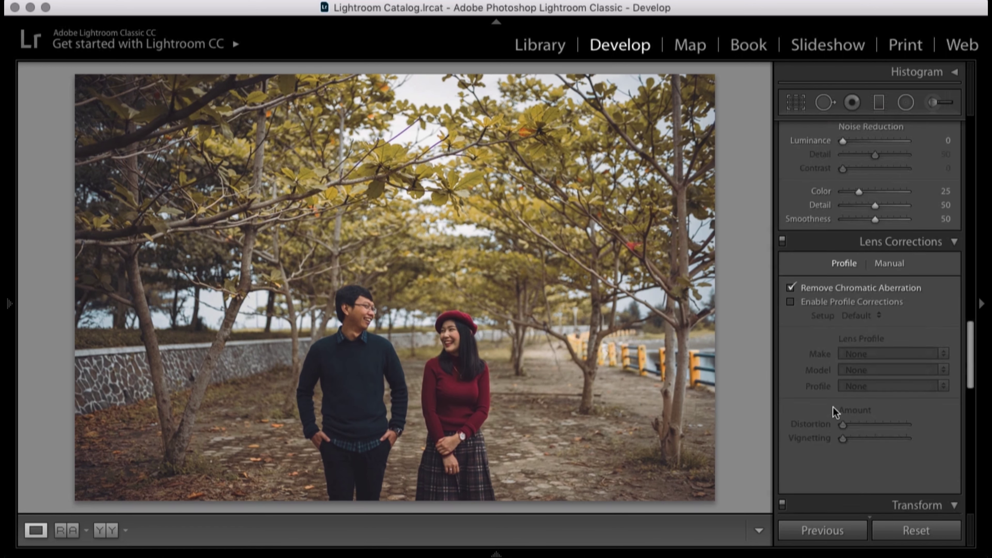
scroll(815, 421, down, 6)
scroll(815, 422, down, 4)
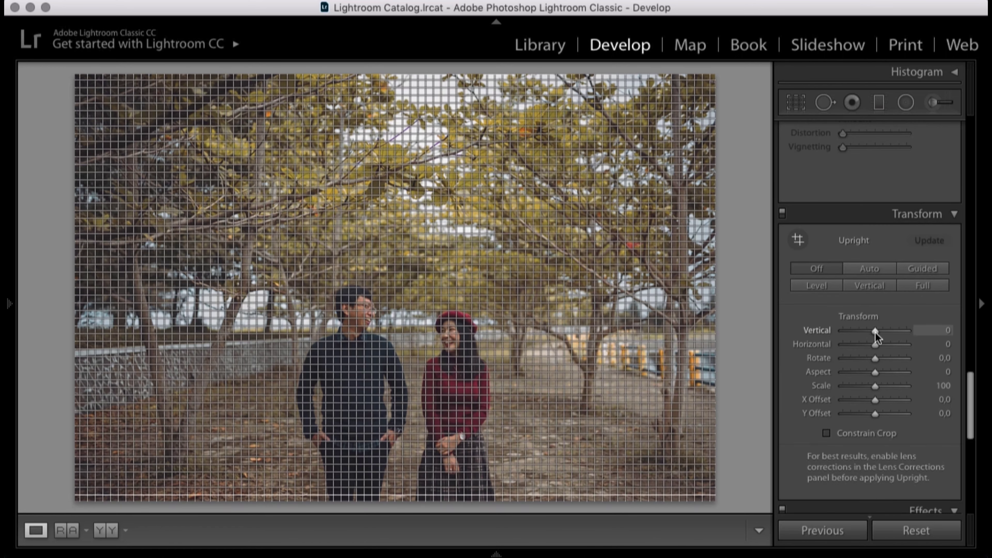
scroll(808, 393, down, 5)
scroll(859, 371, down, 1)
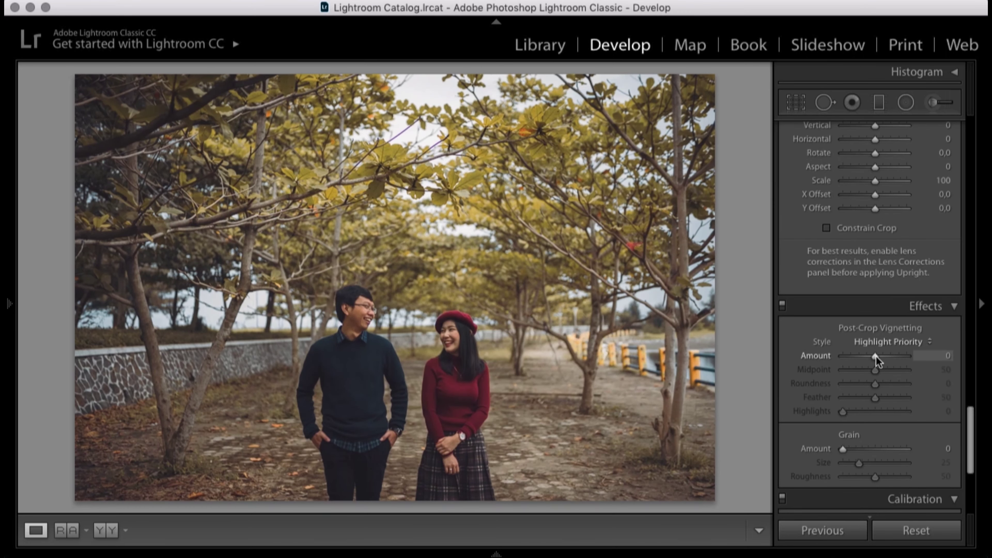
drag(875, 356, 864, 371)
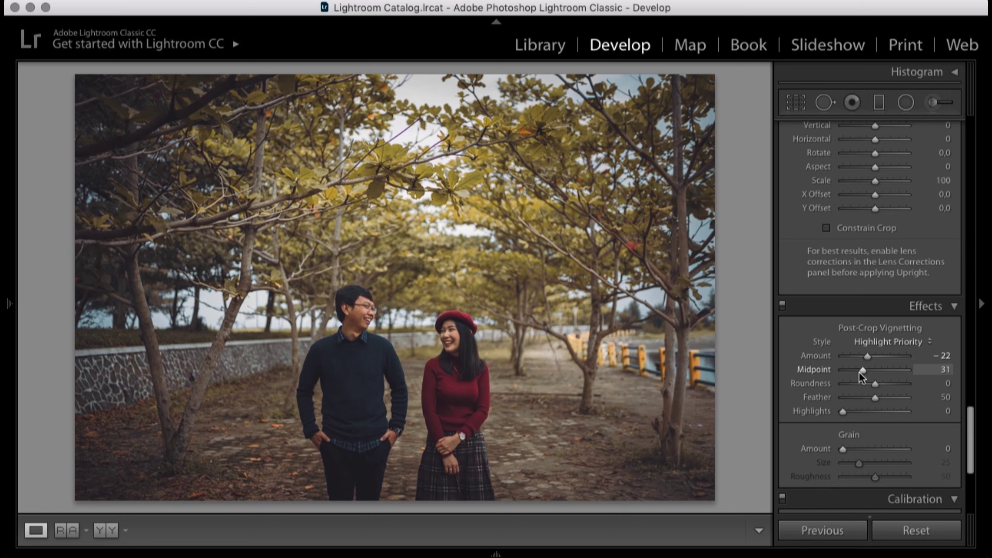
mouse_move(875, 383)
mouse_down()
mouse_move(895, 390)
mouse_move(878, 396)
mouse_up()
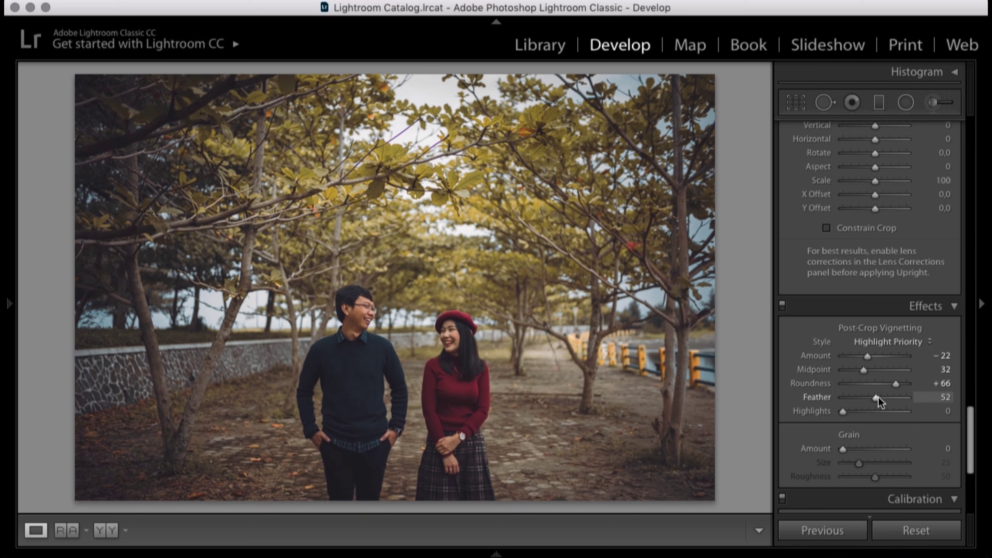
Return to the top of the Develop panels and select the Radial Filter tool.
scroll(887, 411, up, 5)
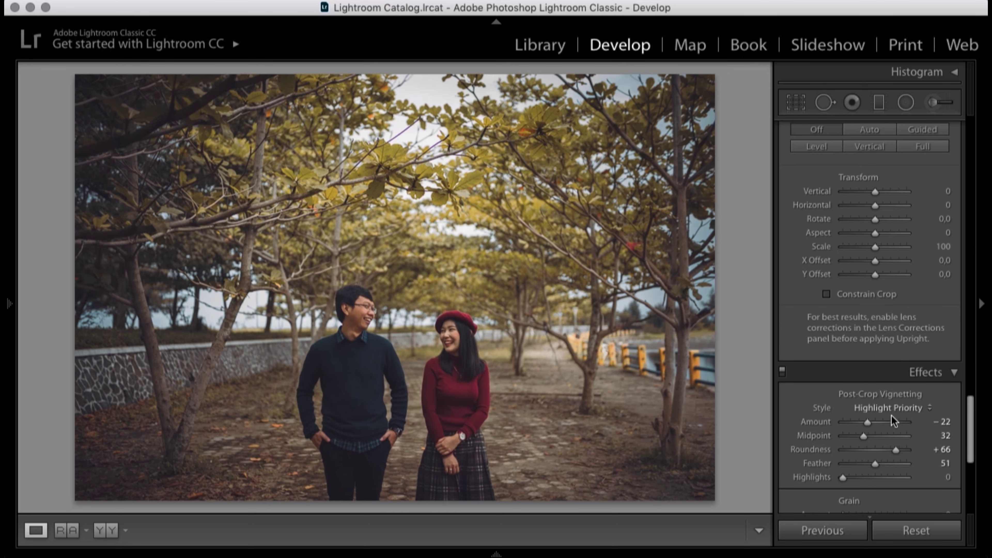
scroll(892, 416, up, 5)
scroll(893, 418, up, 5)
scroll(893, 417, up, 5)
scroll(892, 418, up, 5)
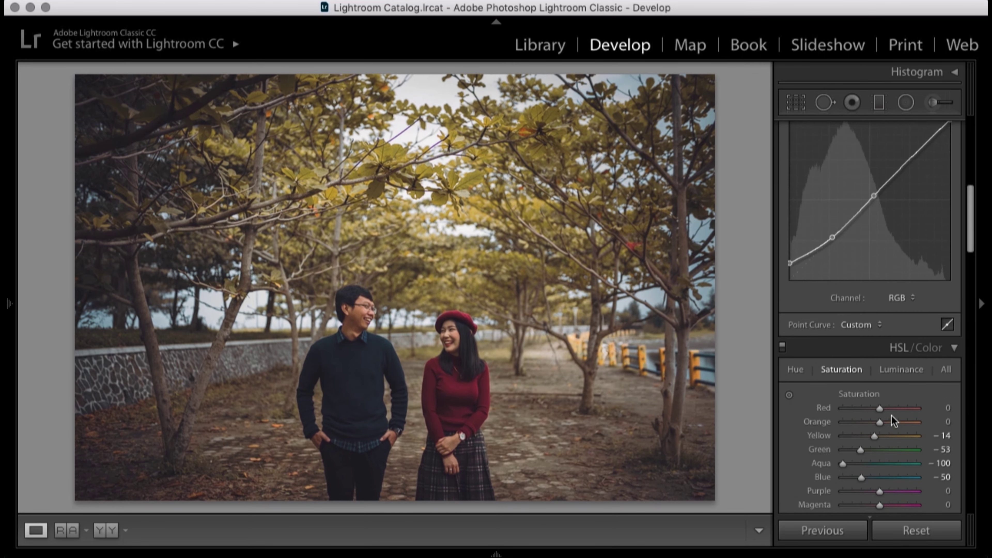
scroll(892, 418, up, 5)
scroll(892, 418, up, 3)
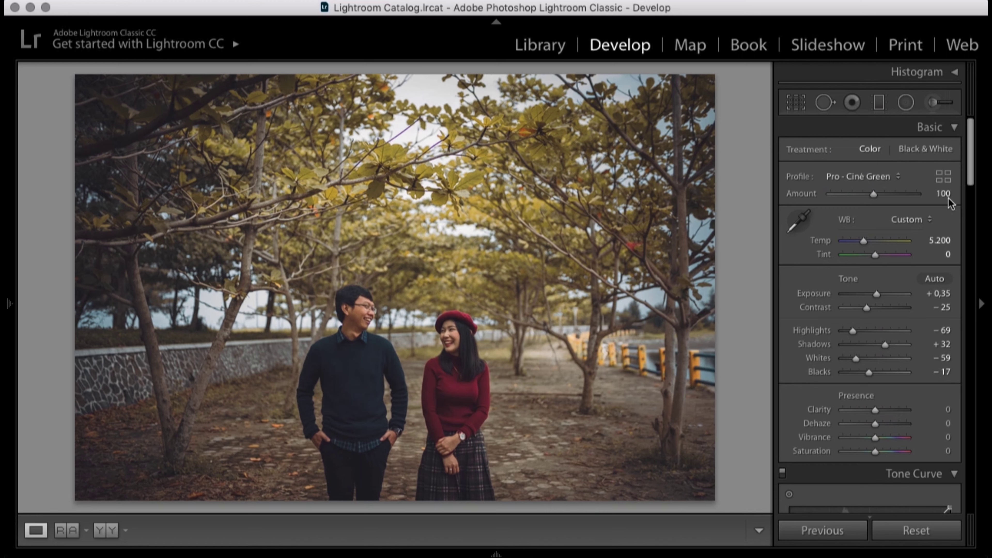
click(906, 102)
Draw a radial filter around the couple with Shadows −30, Whites −16, Saturation −12.
mouse_move(389, 405)
mouse_down()
mouse_move(488, 500)
mouse_move(395, 363)
mouse_up()
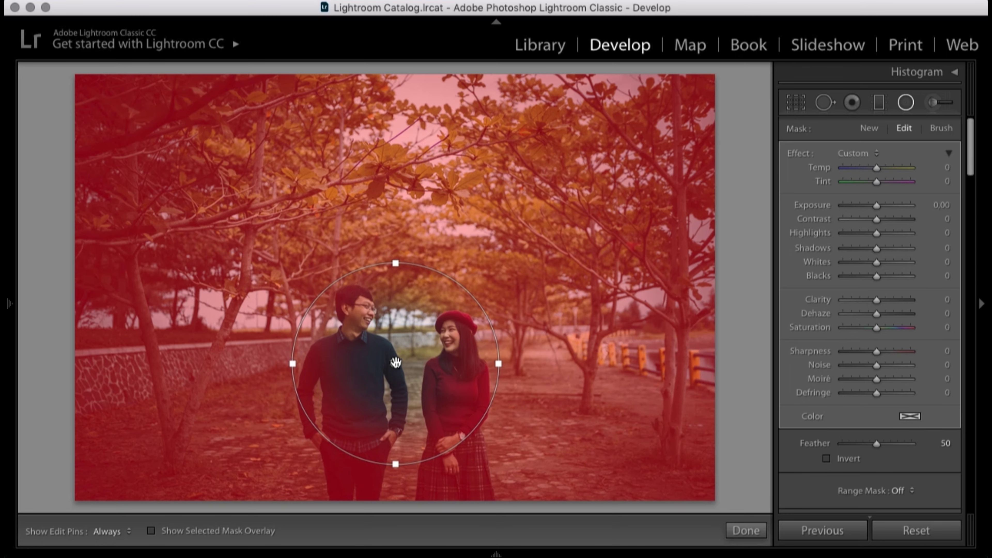
drag(877, 249, 861, 251)
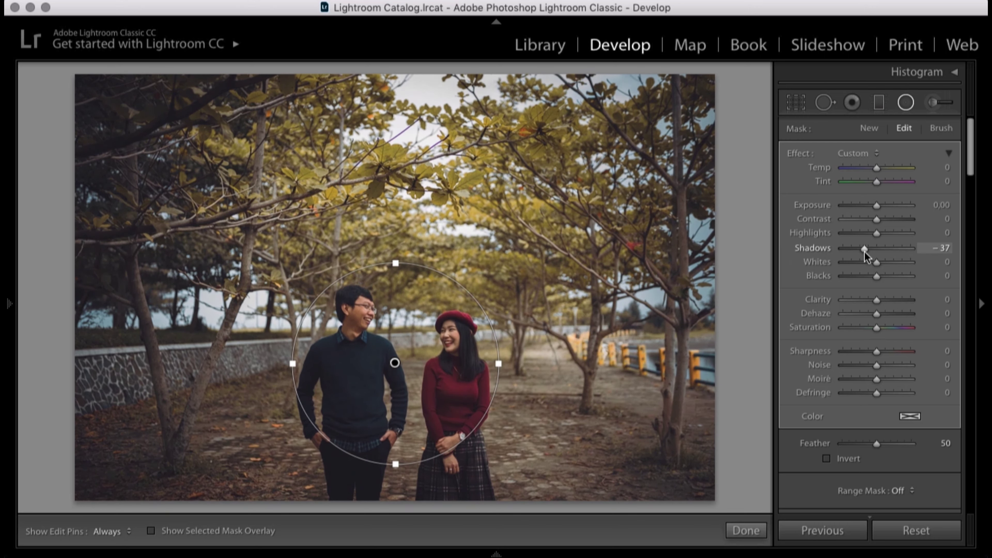
drag(866, 251, 872, 262)
drag(877, 327, 871, 328)
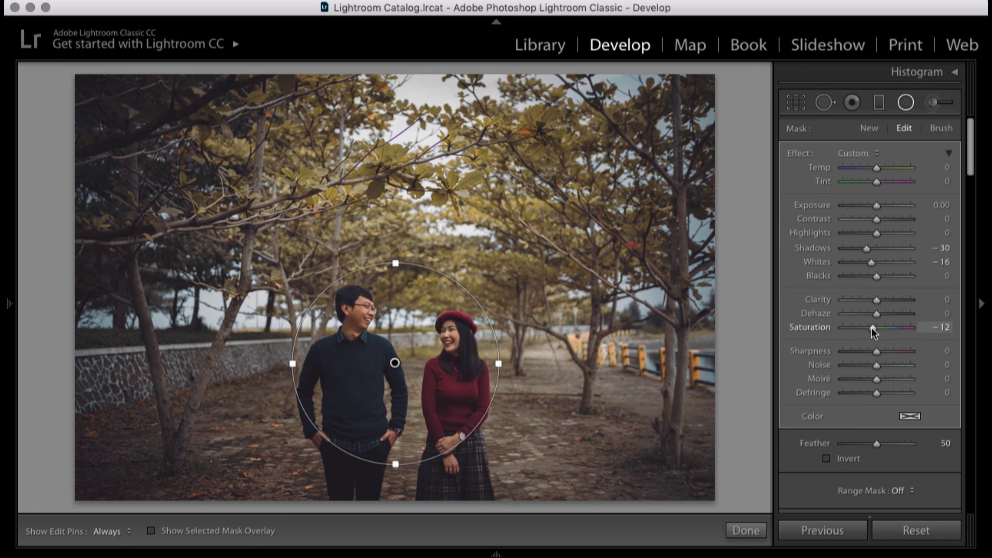
Finish the radial filter, then reopen it and bring up its pin's context menu.
click(747, 530)
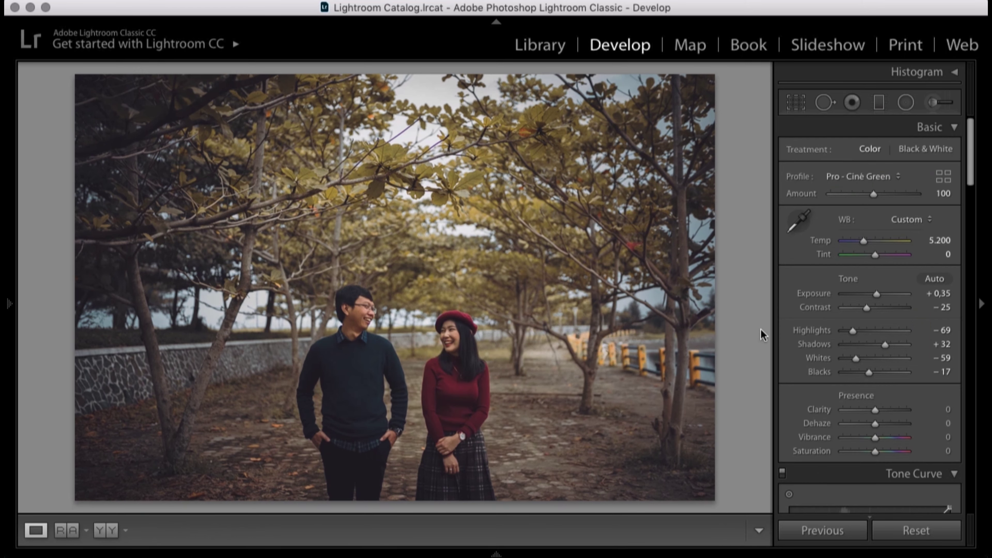
click(906, 102)
right_click(395, 363)
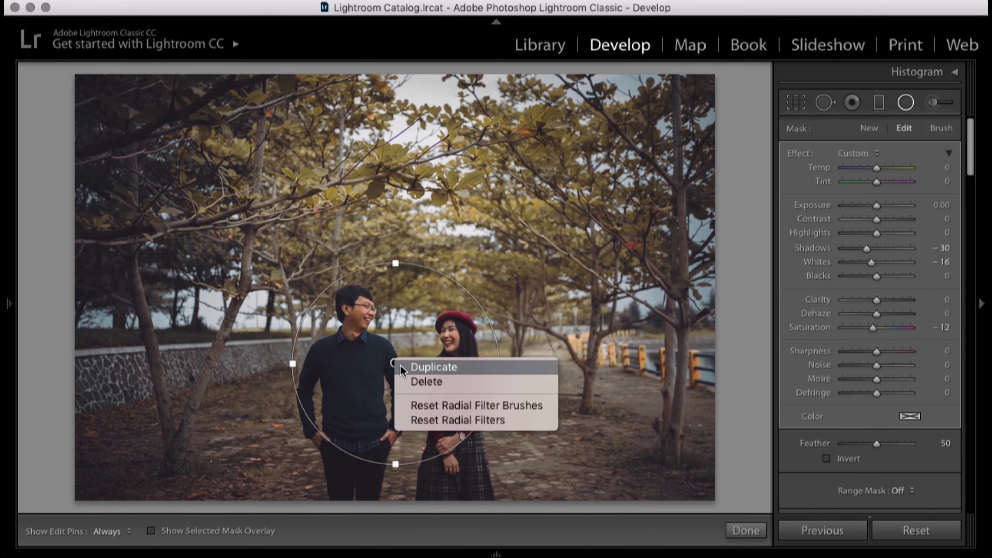
Duplicate the radial filter and ease back the copy's shadow darkening and desaturation.
click(526, 407)
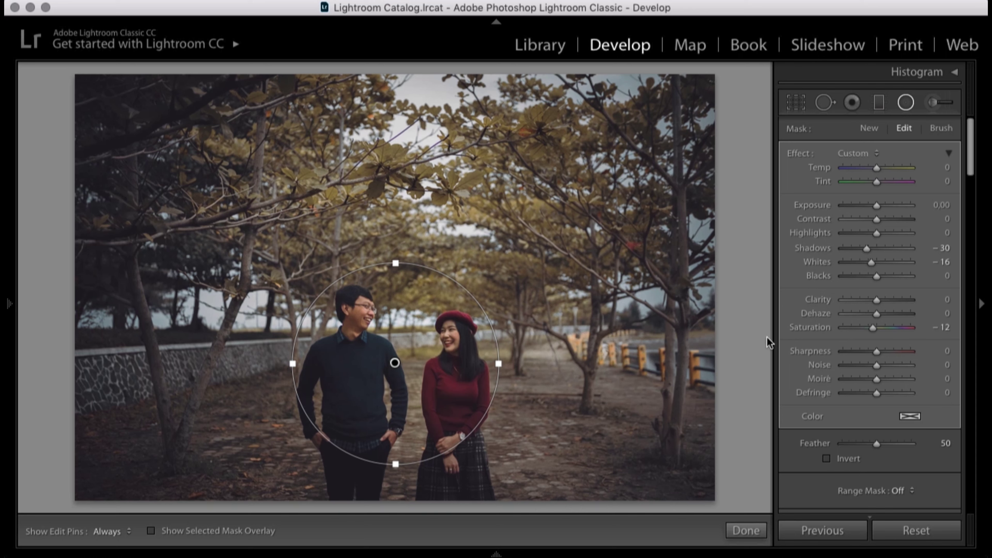
drag(868, 251, 873, 262)
drag(874, 328, 877, 329)
click(747, 531)
Add an inverted radial filter over the couple with Highlights +27, Shadows +12, Whites +14.
key(shift+m)
drag(359, 333, 447, 421)
drag(365, 341, 405, 362)
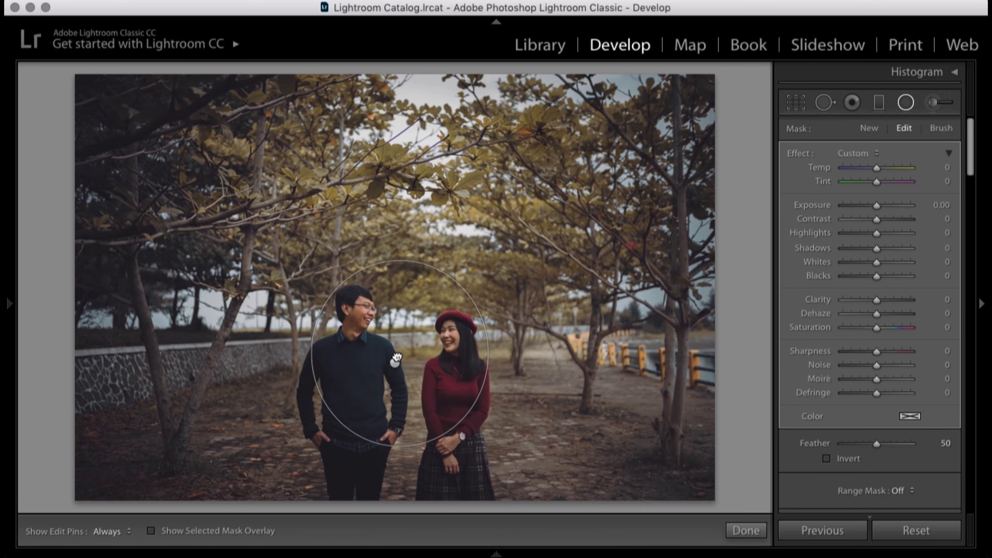
click(827, 459)
drag(877, 232, 886, 233)
drag(310, 353, 288, 353)
drag(877, 262, 884, 262)
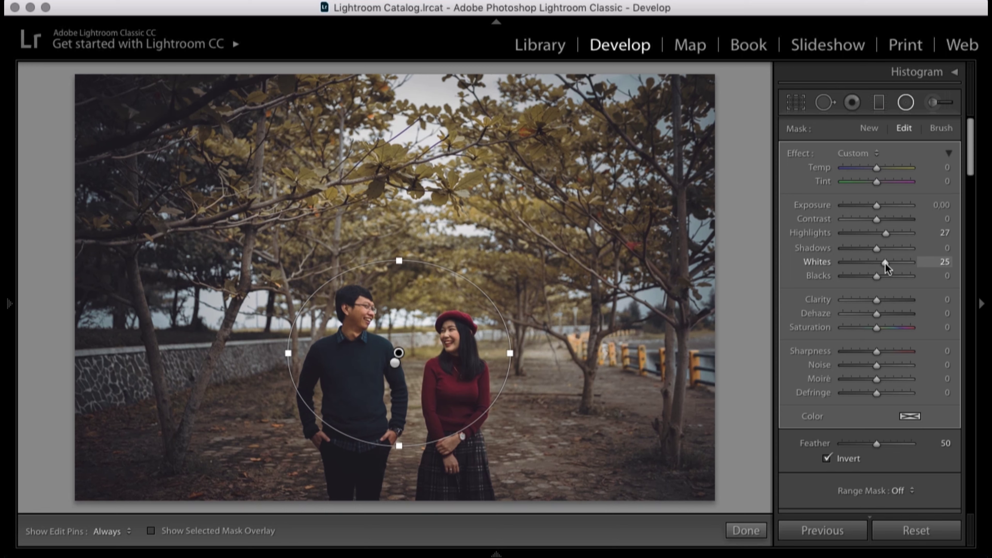
drag(399, 445, 399, 458)
drag(879, 251, 882, 251)
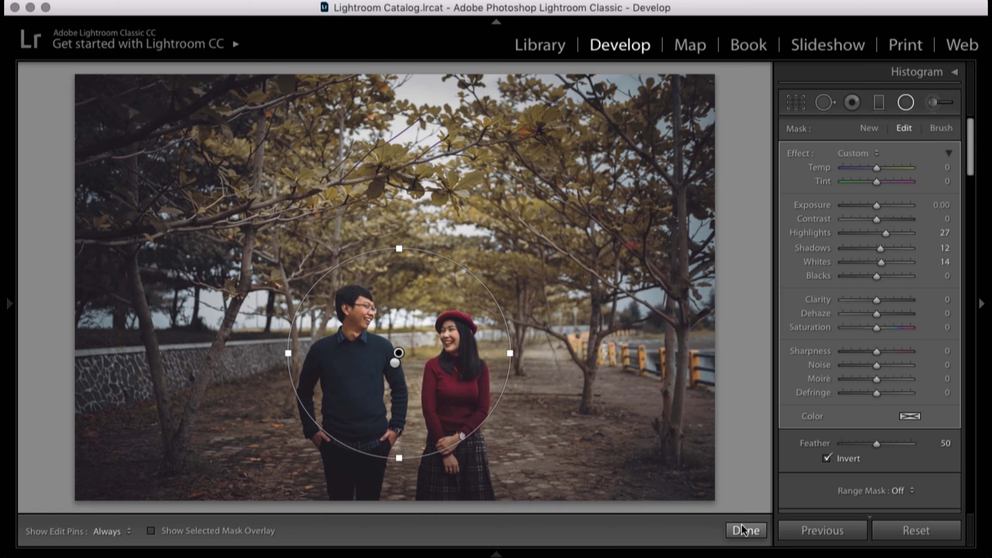
click(746, 530)
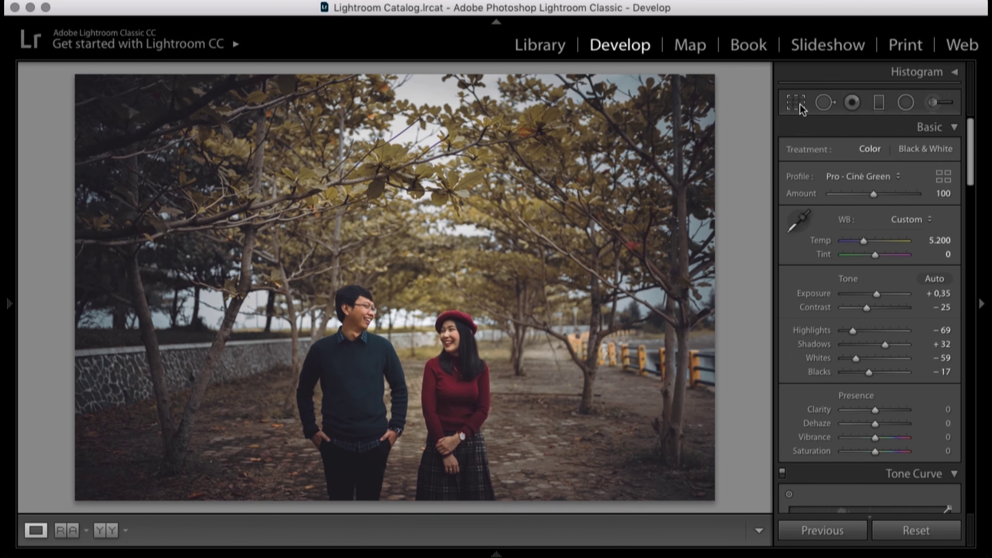
Crop a little off the bottom; set Shadows +22, Whites −55, Blacks −18, Clarity +12.
click(797, 103)
drag(395, 505, 394, 491)
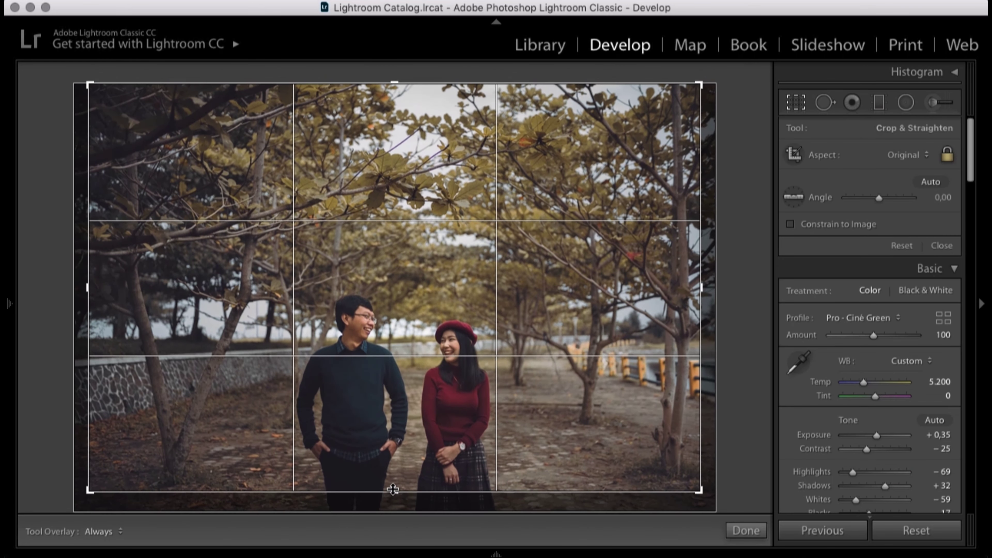
click(741, 530)
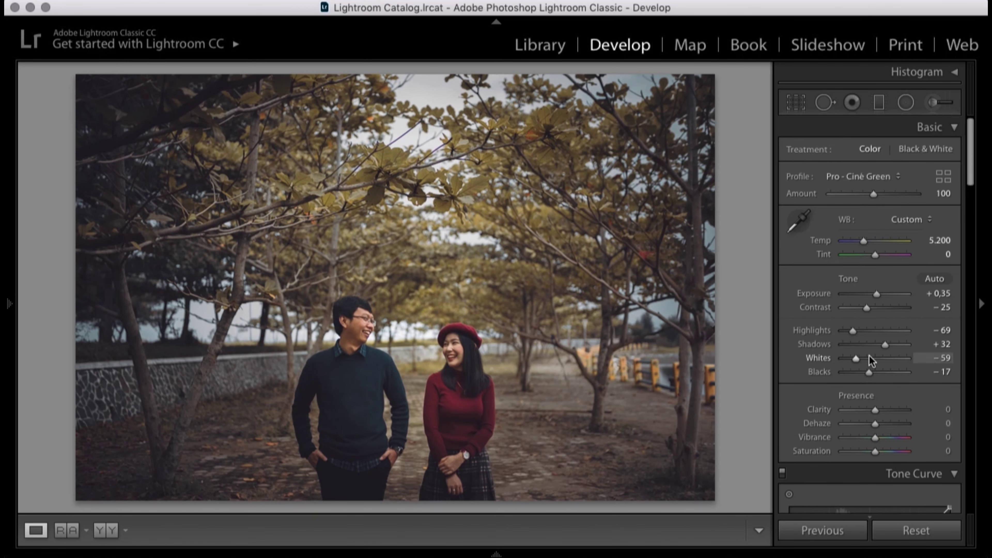
mouse_move(885, 345)
mouse_down()
mouse_move(856, 359)
mouse_move(869, 371)
mouse_up()
drag(880, 411, 881, 411)
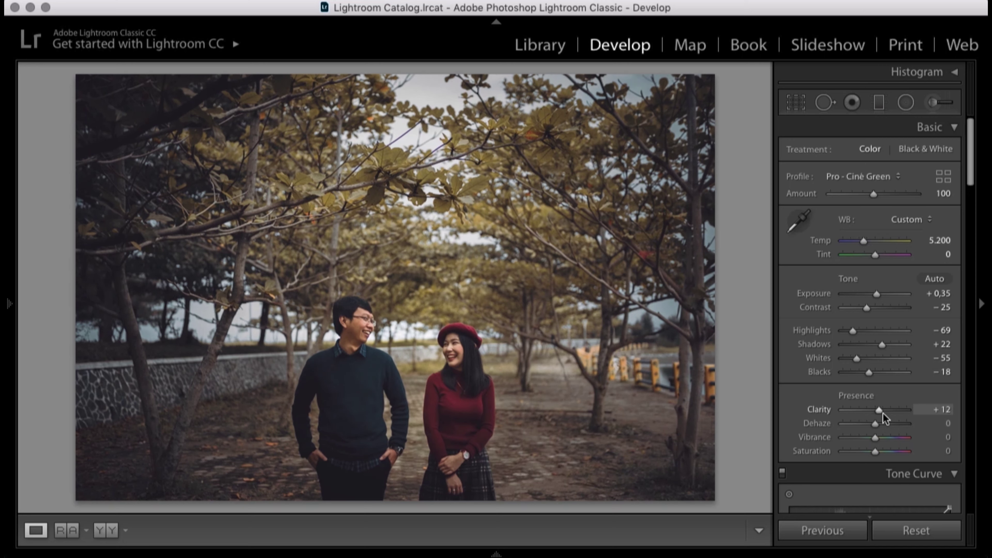
Move the tone curve's black point fully left.
scroll(908, 432, down, 3)
scroll(908, 431, down, 4)
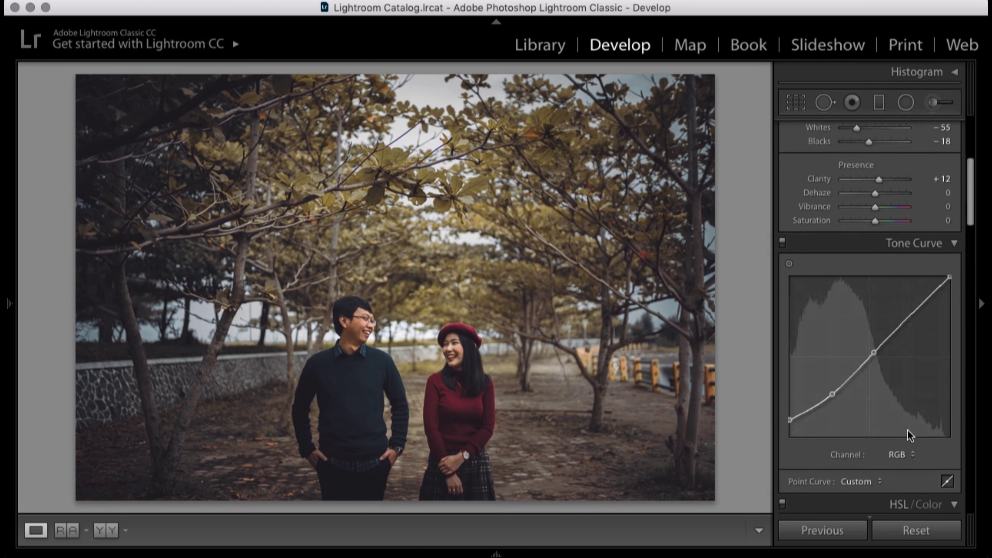
scroll(908, 431, down, 3)
scroll(907, 431, down, 3)
scroll(908, 430, up, 5)
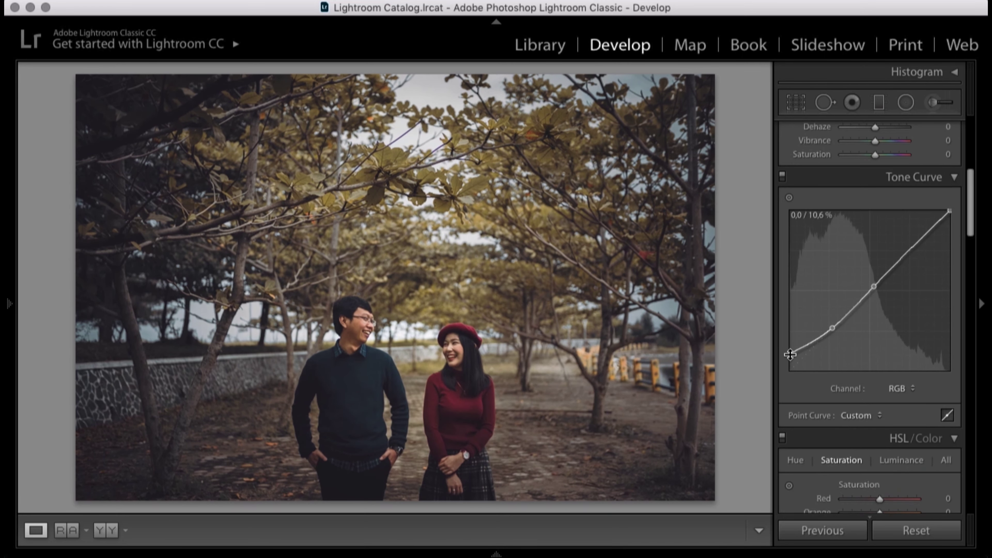
drag(789, 352, 786, 352)
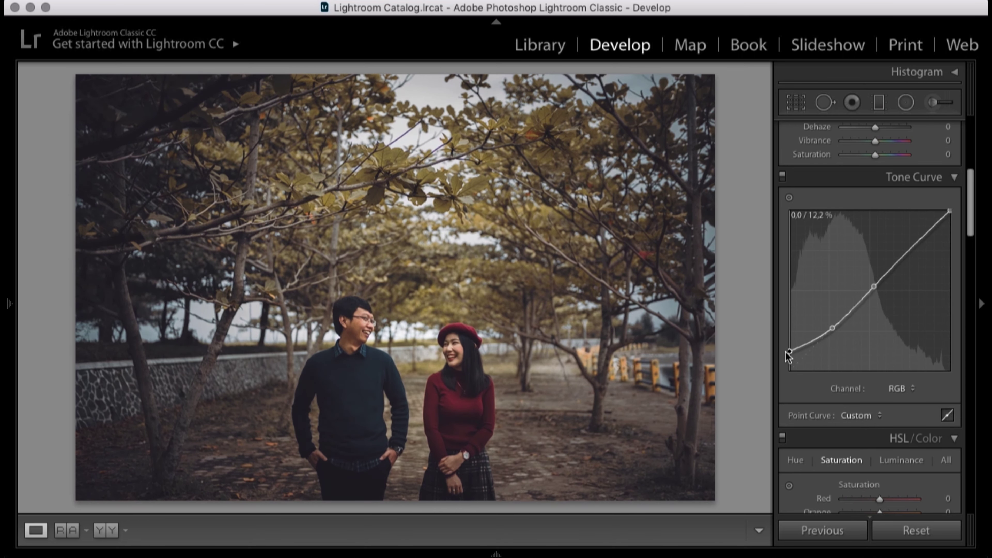
Recheck the post-crop vignette amount, keeping it around −22.
scroll(797, 403, down, 3)
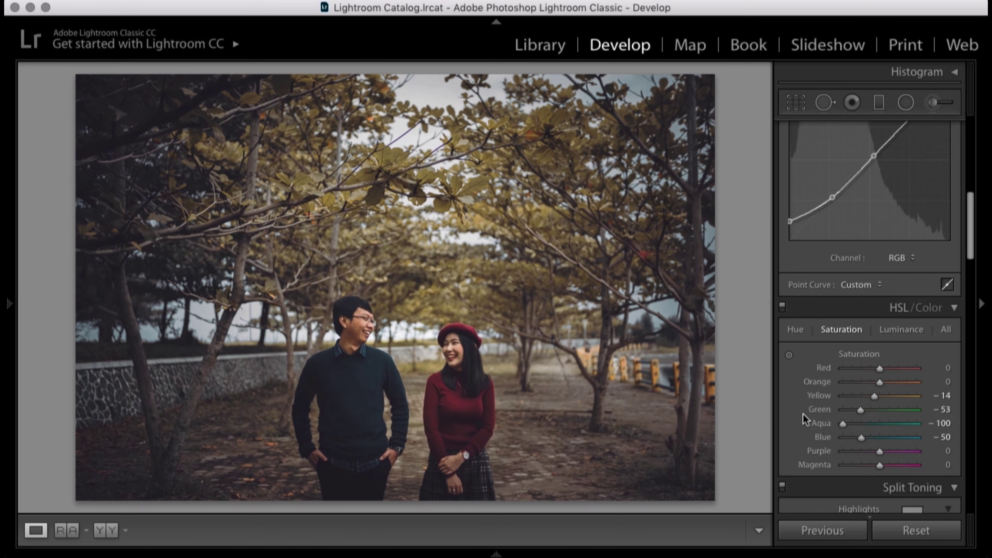
scroll(804, 414, down, 5)
scroll(804, 414, down, 6)
scroll(803, 414, down, 3)
scroll(795, 418, down, 4)
scroll(793, 417, down, 3)
scroll(794, 417, down, 4)
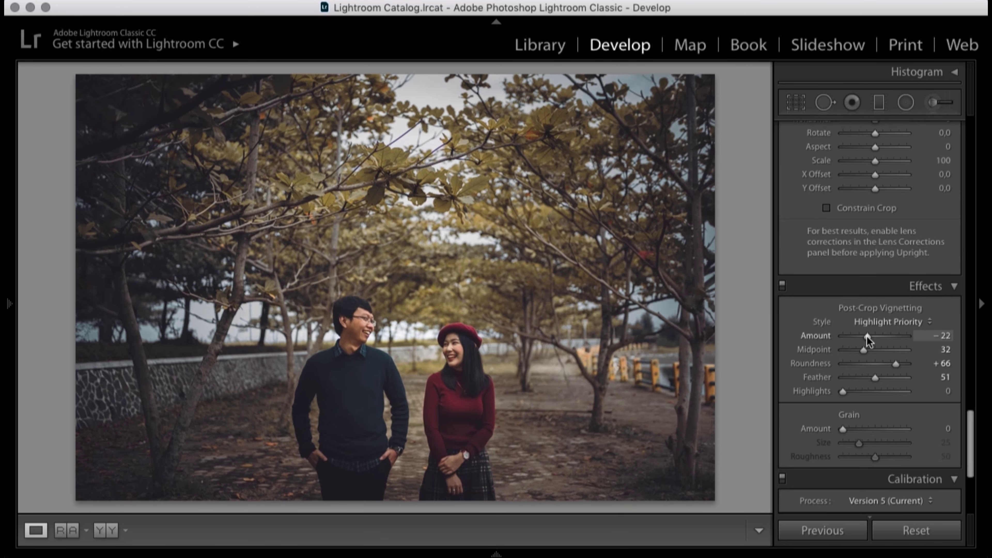
drag(867, 337, 868, 340)
Set Highlights −73, Shadows +15 and Exposure +0.25 in the Basic panel.
scroll(868, 340, up, 1)
scroll(899, 368, up, 8)
scroll(930, 391, up, 8)
scroll(944, 406, up, 7)
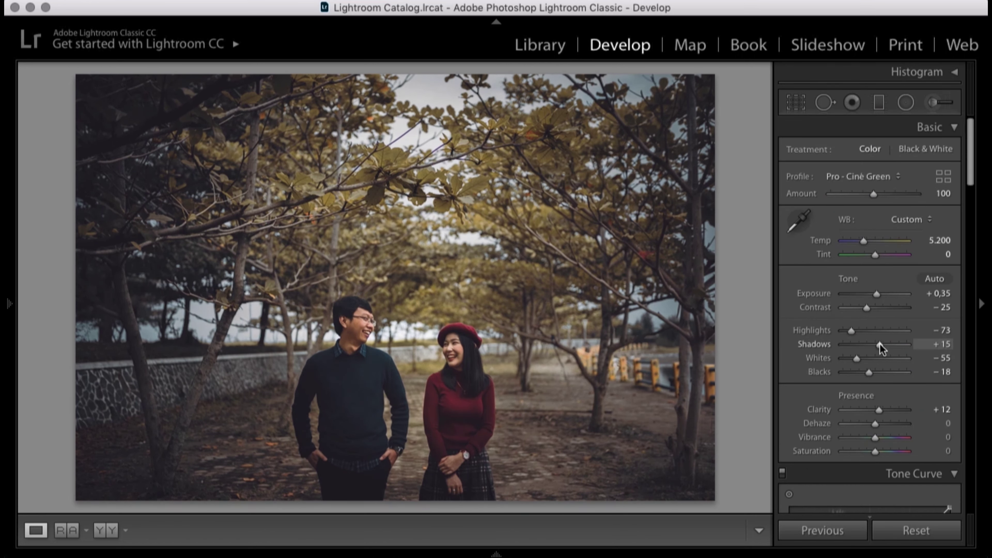
drag(877, 294, 879, 295)
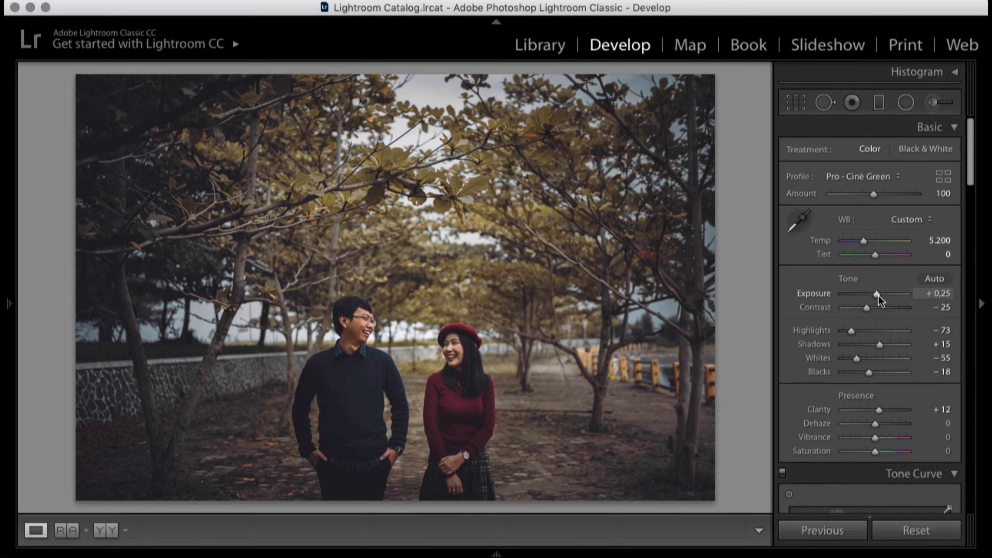
click(906, 103)
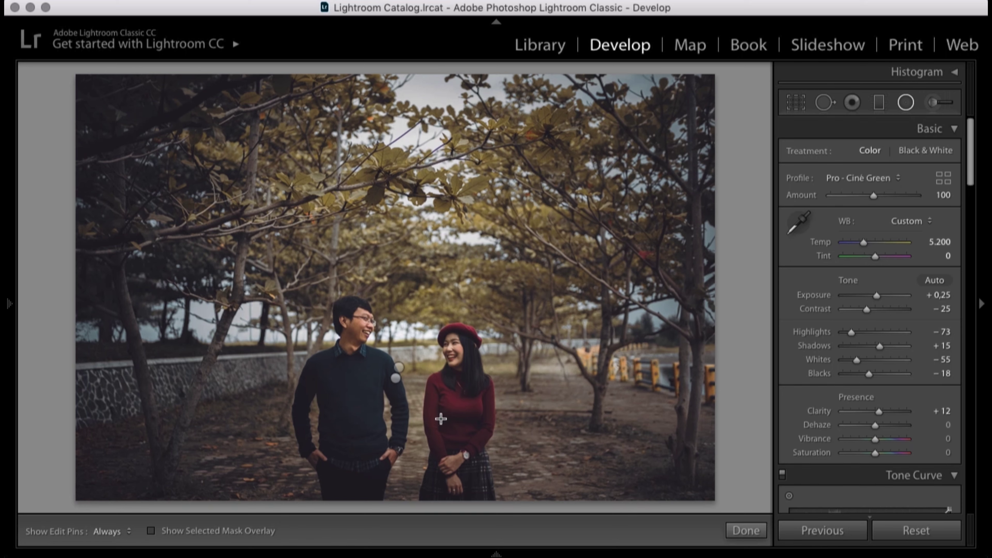
Set the couple's radial filter exposure to 0,18, then stretch it taller and shift it lower.
drag(399, 367, 516, 478)
drag(877, 206, 879, 205)
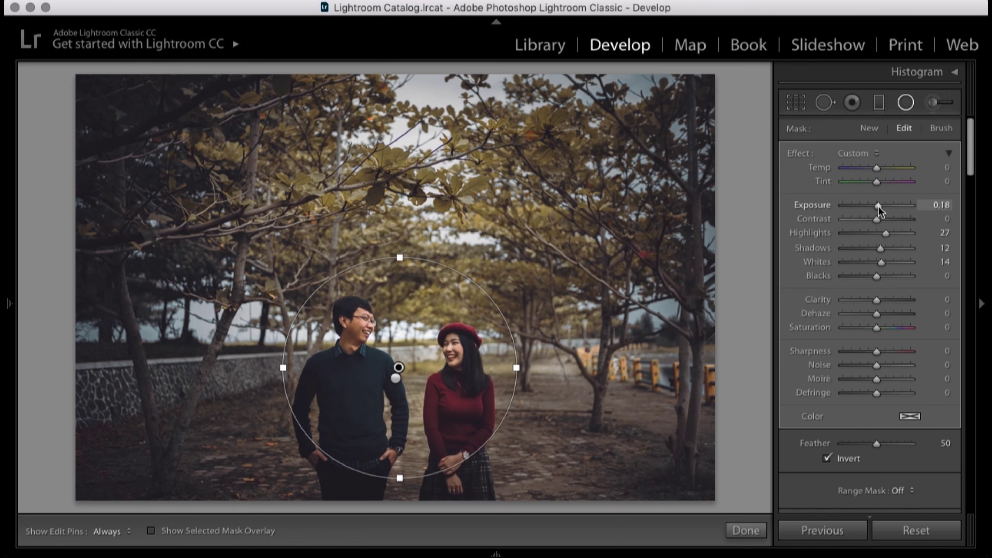
drag(400, 477, 400, 509)
drag(399, 367, 394, 396)
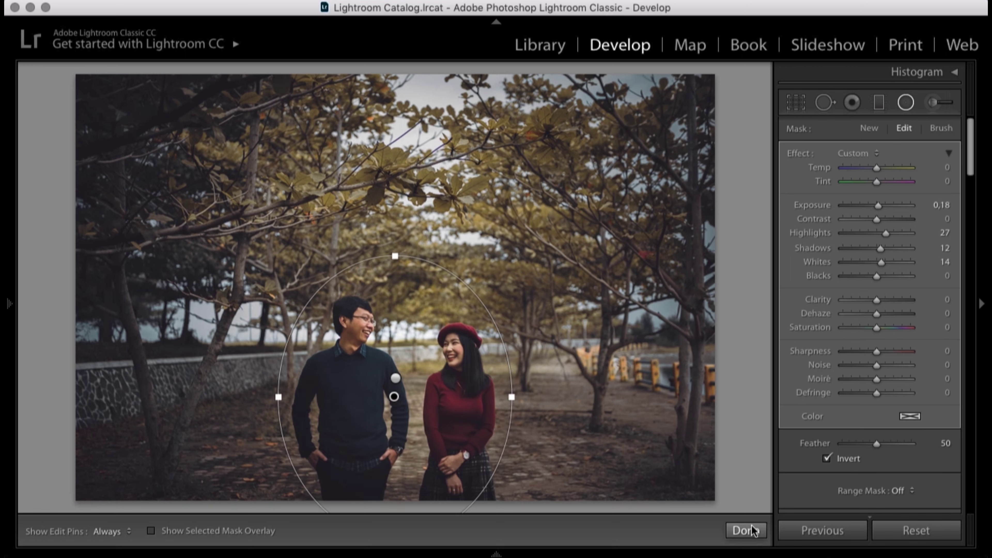
Preview the filter's mask and raise its Shadows to 16.
key(o)
key(o)
drag(880, 249, 885, 250)
click(746, 531)
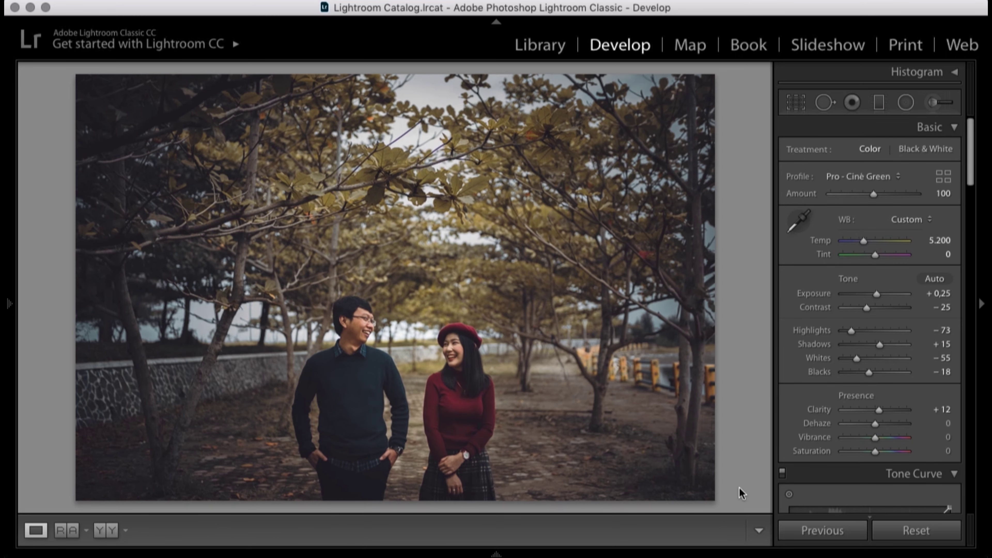
click(906, 102)
Give the surrounding-darkening radial filter Feather 70 and Shadows -21.
click(395, 377)
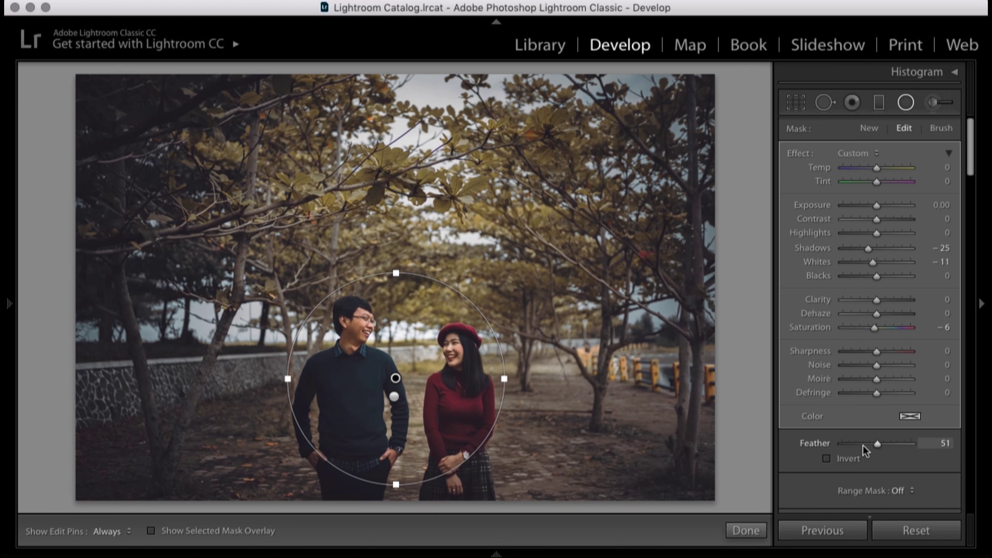
drag(886, 444, 898, 447)
drag(868, 249, 872, 254)
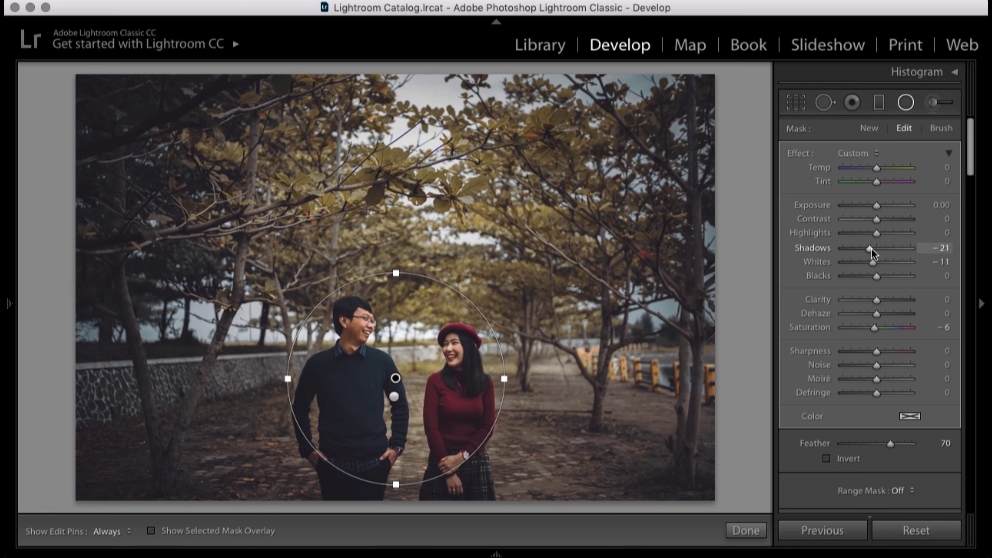
click(394, 396)
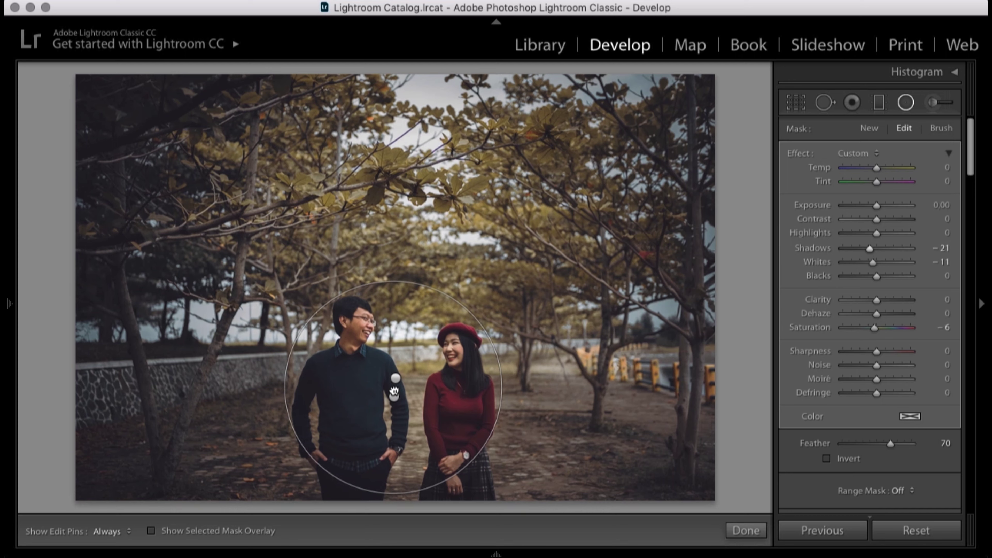
click(740, 532)
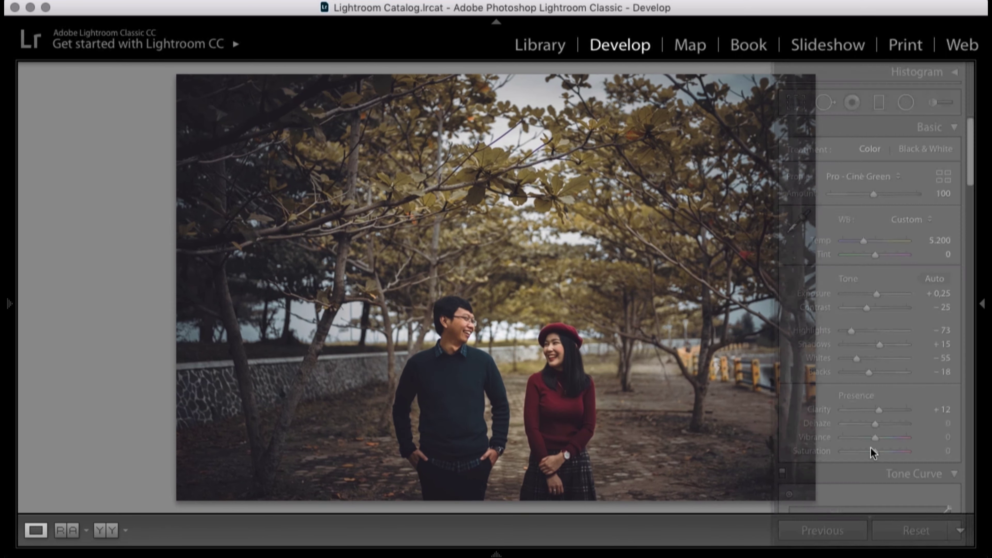
Hide the right panel and show the photo in Before/After Left/Right Split view.
click(982, 411)
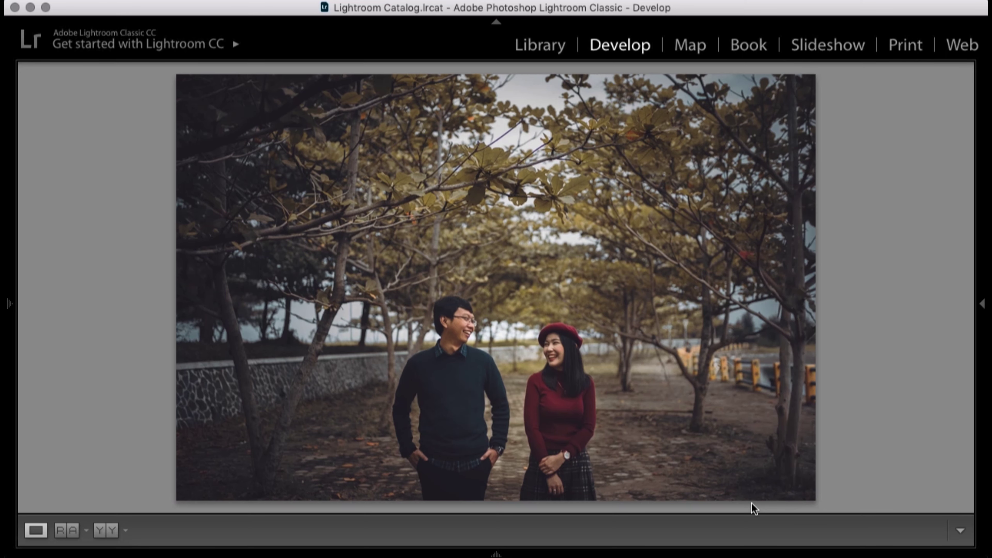
click(104, 532)
click(125, 531)
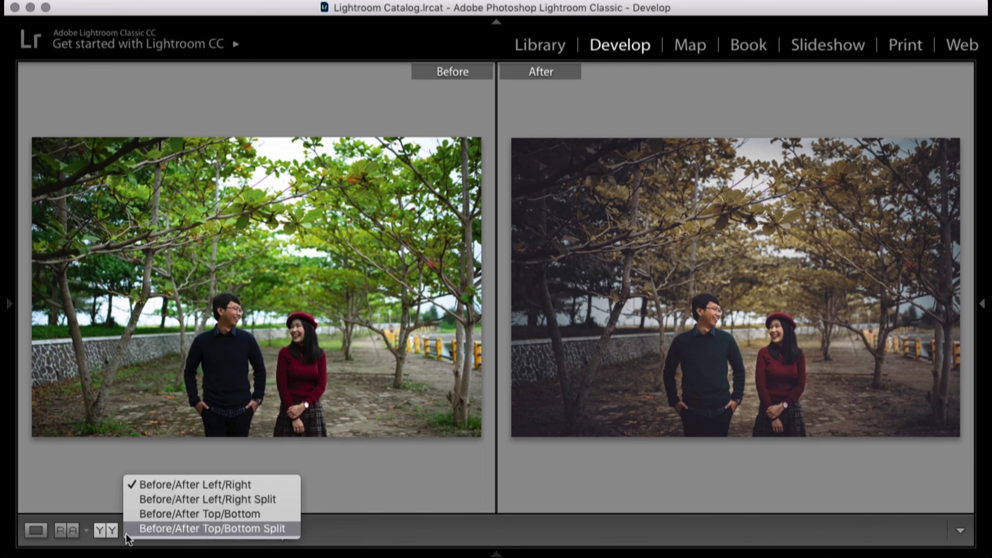
click(153, 500)
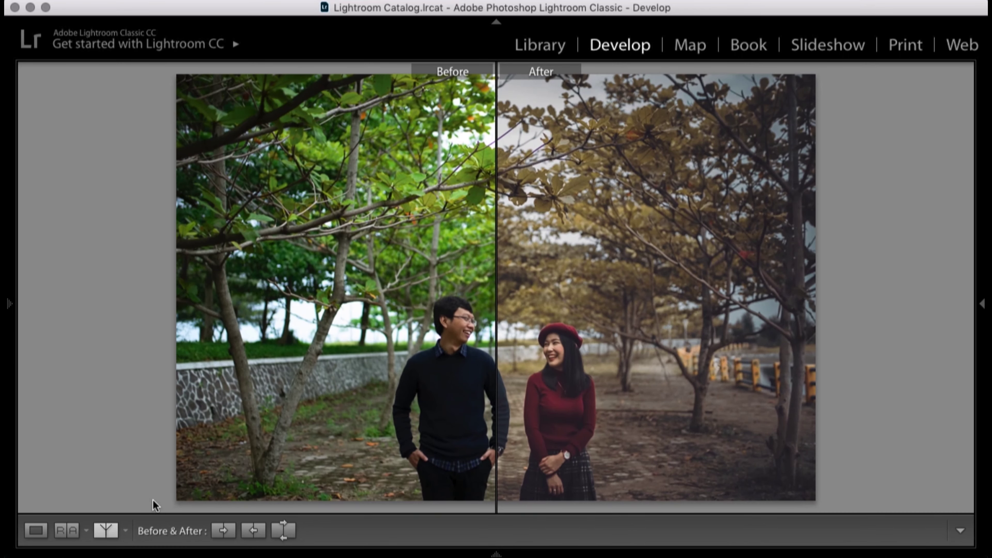